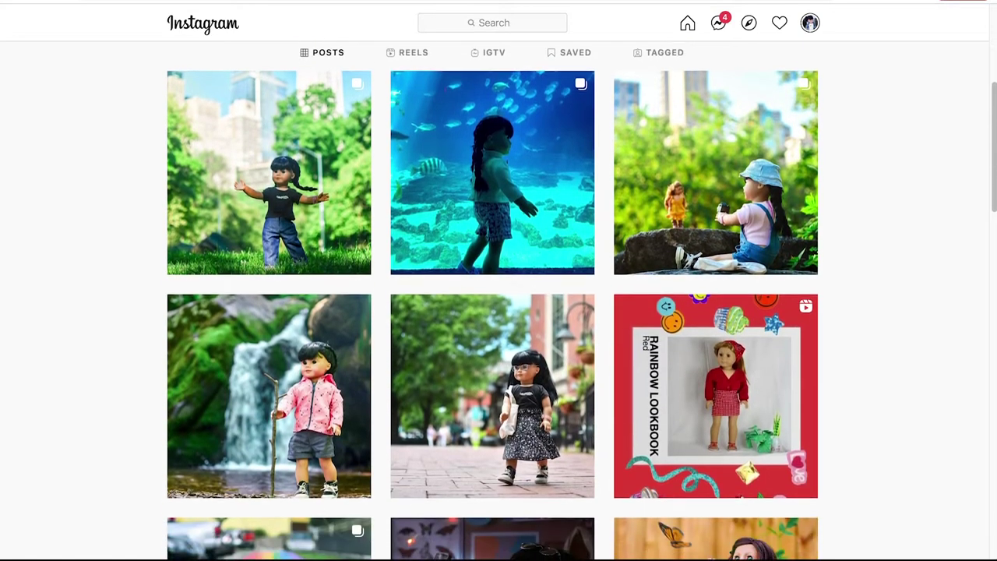
# Look through the grid of doll photos posted on the Instagram profile
pyautogui.scroll(-4, 499, 312)
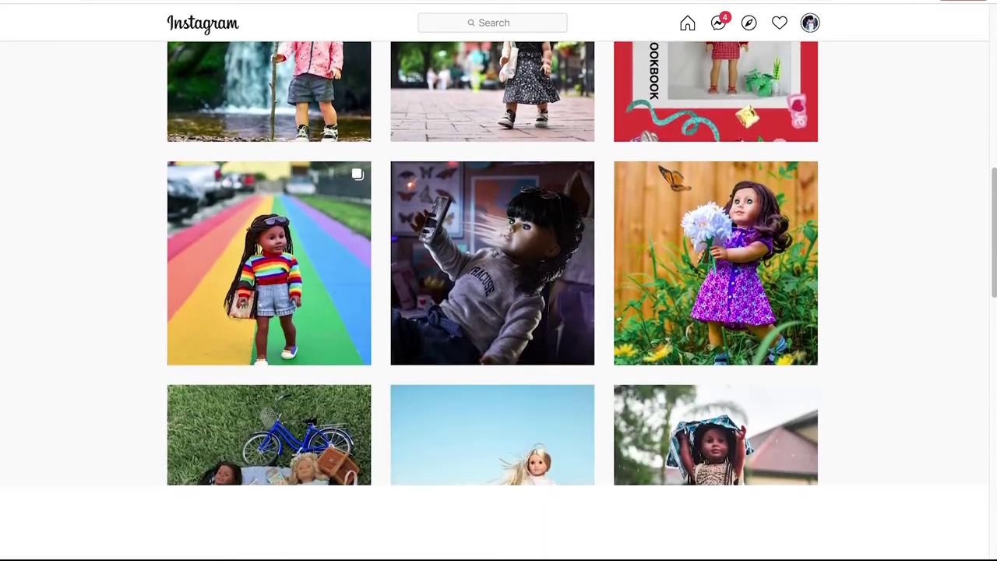
pyautogui.scroll(-2, 498, 312)
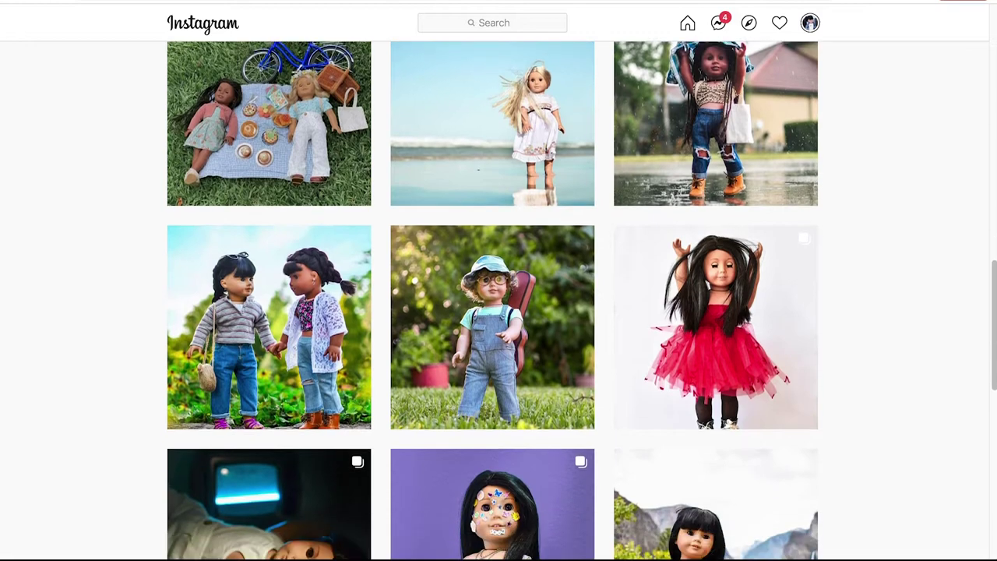
pyautogui.scroll(-1, 499, 312)
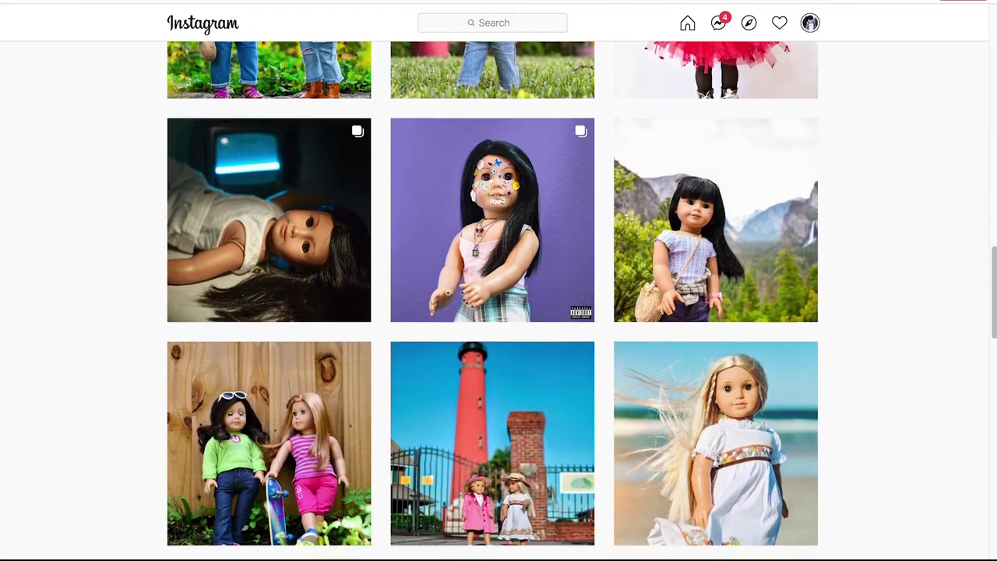
pyautogui.scroll(-6, 498, 311)
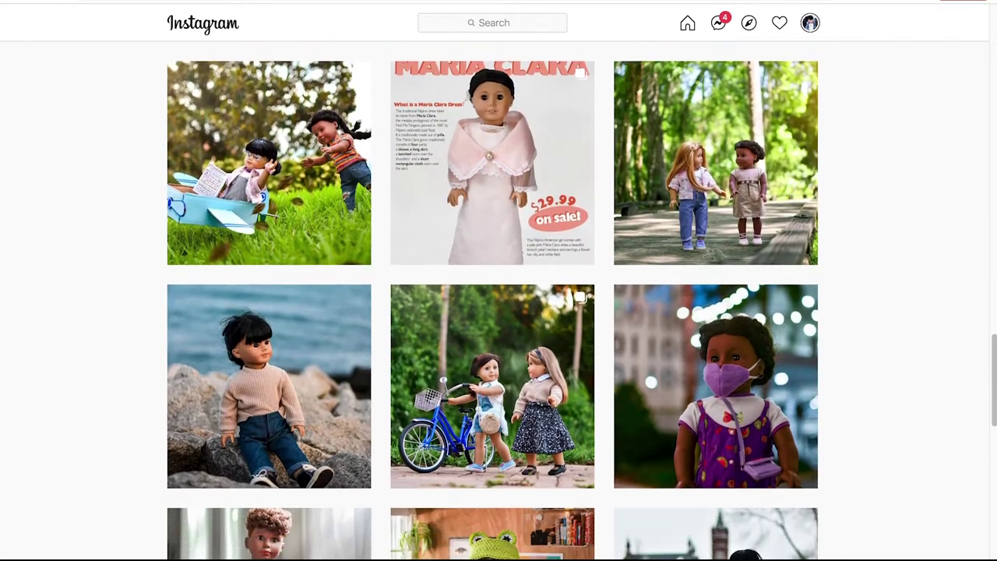
pyautogui.scroll(-1, 498, 311)
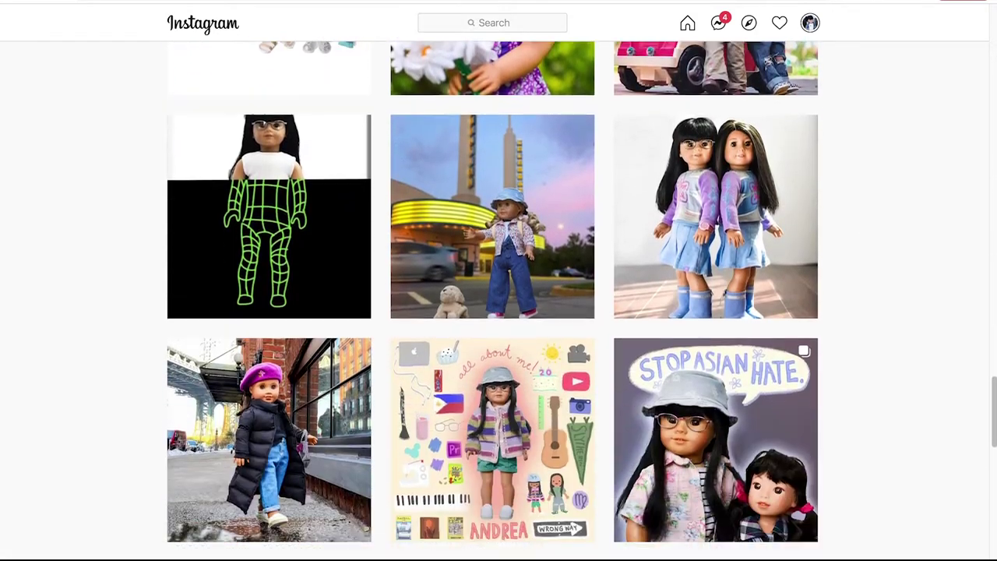
pyautogui.scroll(-1, 499, 312)
pyautogui.scroll(-1, 498, 312)
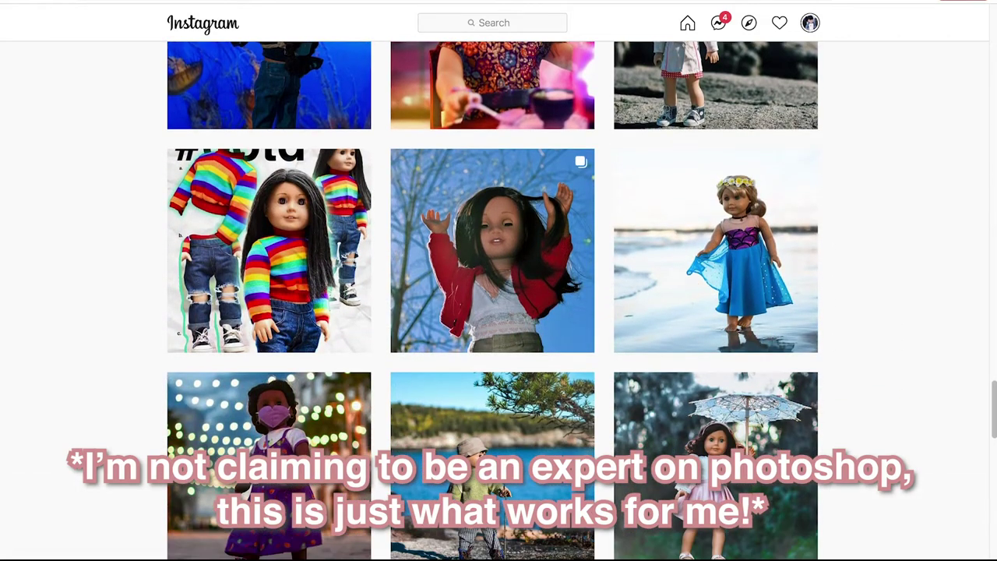
pyautogui.scroll(-1, 498, 311)
pyautogui.scroll(-1, 499, 312)
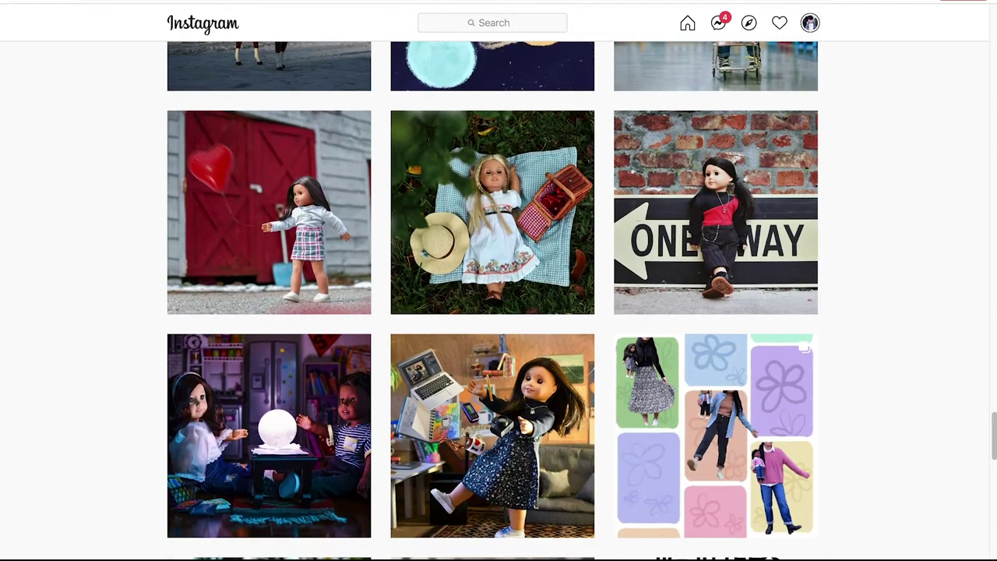
pyautogui.scroll(-1, 498, 312)
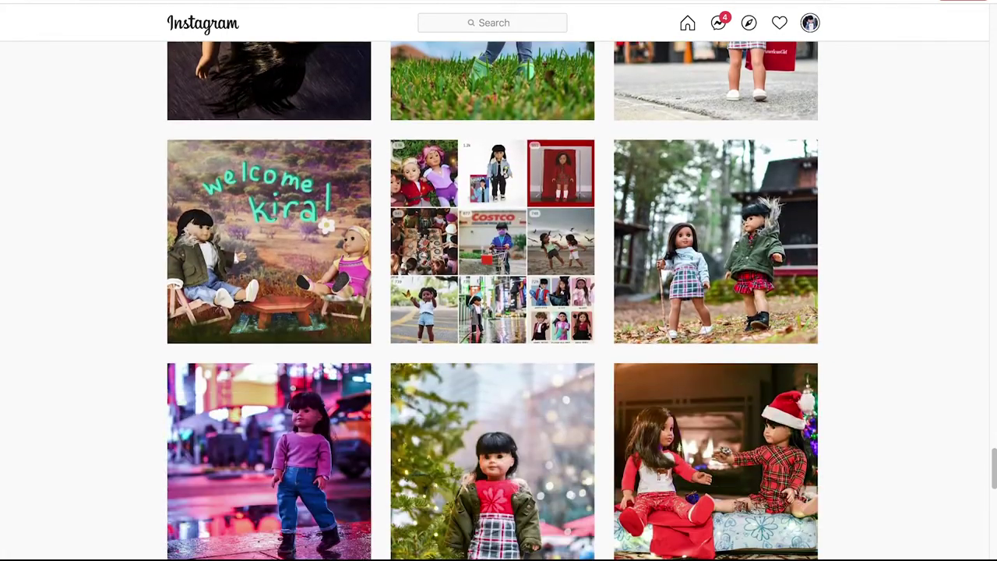
pyautogui.scroll(-8, 499, 312)
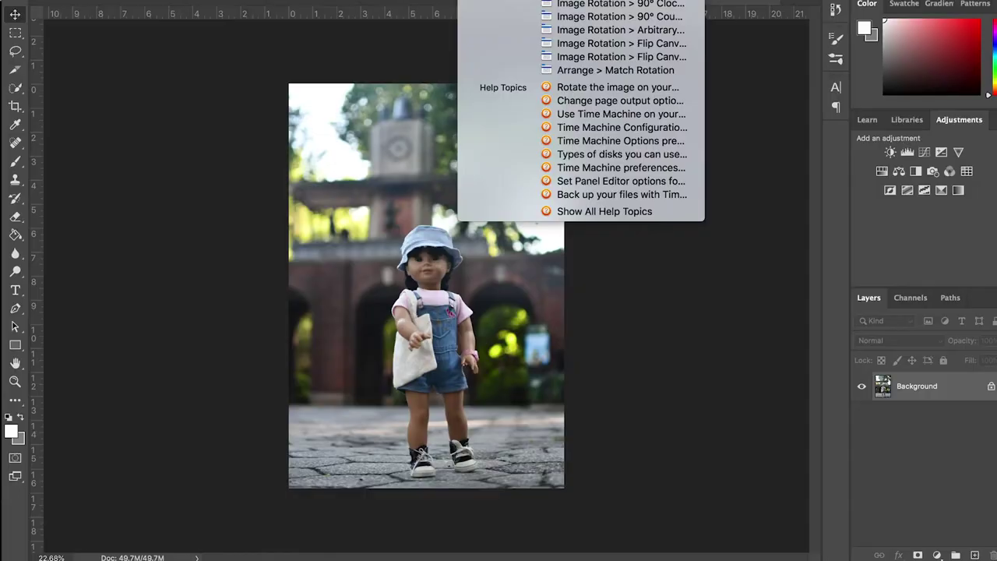
# Switch to Photoshop and open the Camera Raw Filter on the photo of the doll in the blue bucket hat
pyautogui.press('BackSpace')
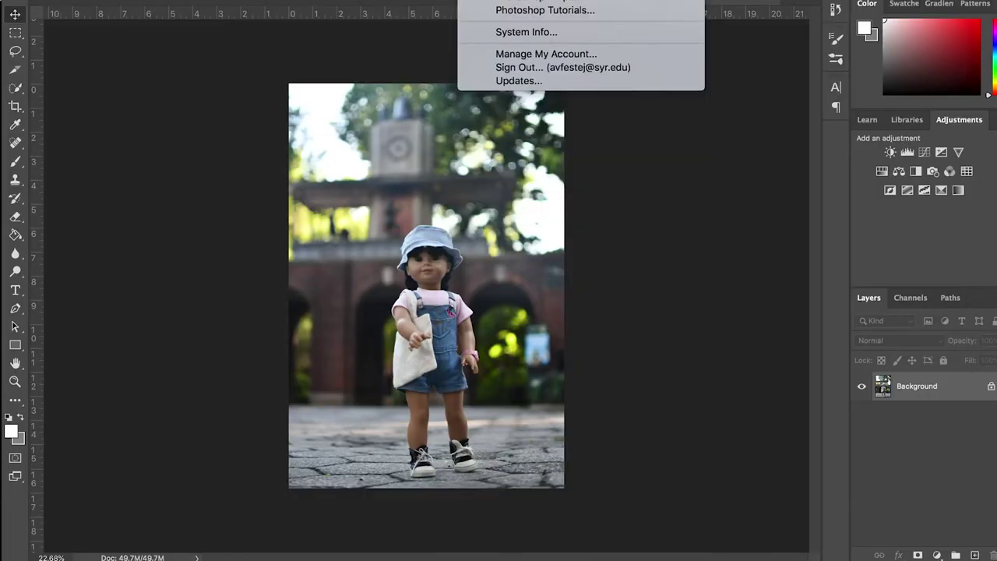
pyautogui.write('cam')
pyautogui.click(612, 16)
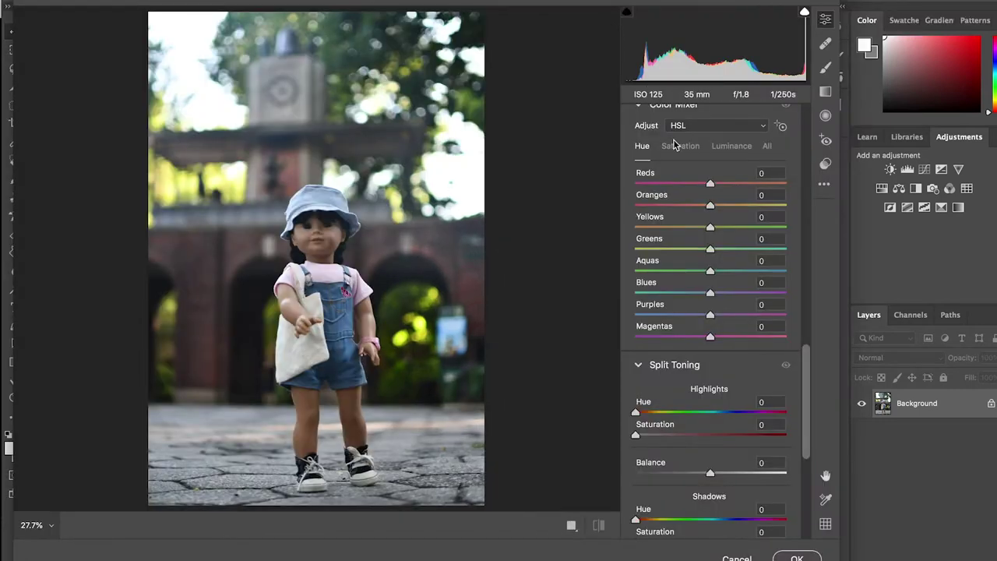
# Apply Camera Raw adjustments: exposure +0.40, contrast +11, highlights -24, shadows +11, blacks -26, clarity +9, vibrance +26, saturation +12, temperature +3, tint +11
pyautogui.moveTo(711, 291)
pyautogui.mouseDown()
pyautogui.moveTo(728, 312)
pyautogui.moveTo(691, 333)
pyautogui.mouseUp()
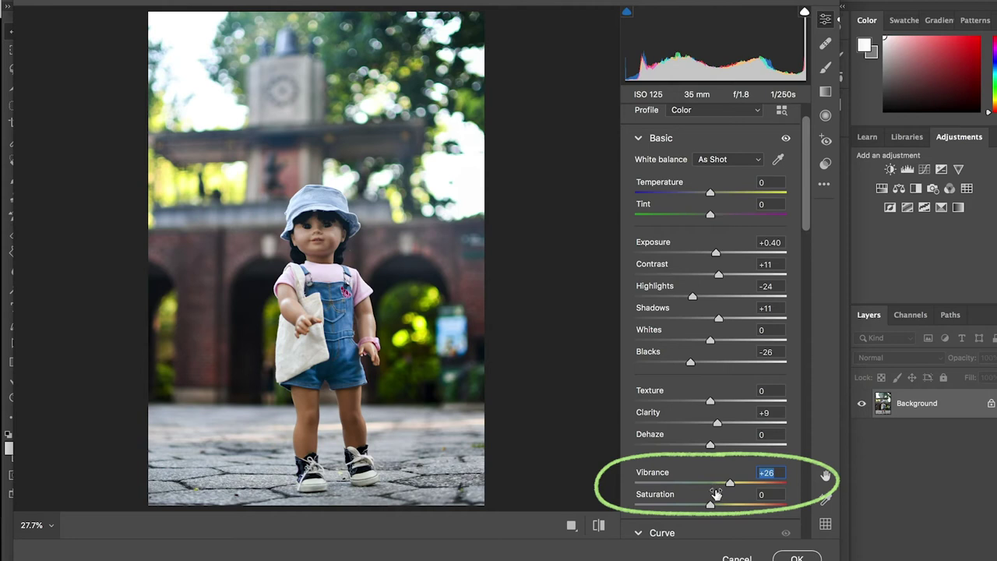
pyautogui.moveTo(715, 506); pyautogui.dragTo(722, 506)
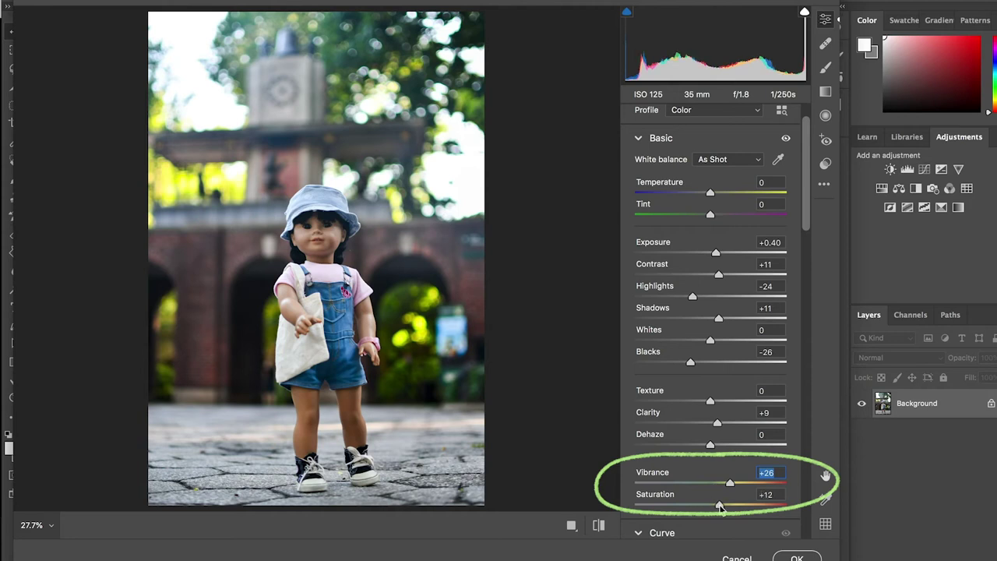
pyautogui.moveTo(710, 192); pyautogui.dragTo(720, 216)
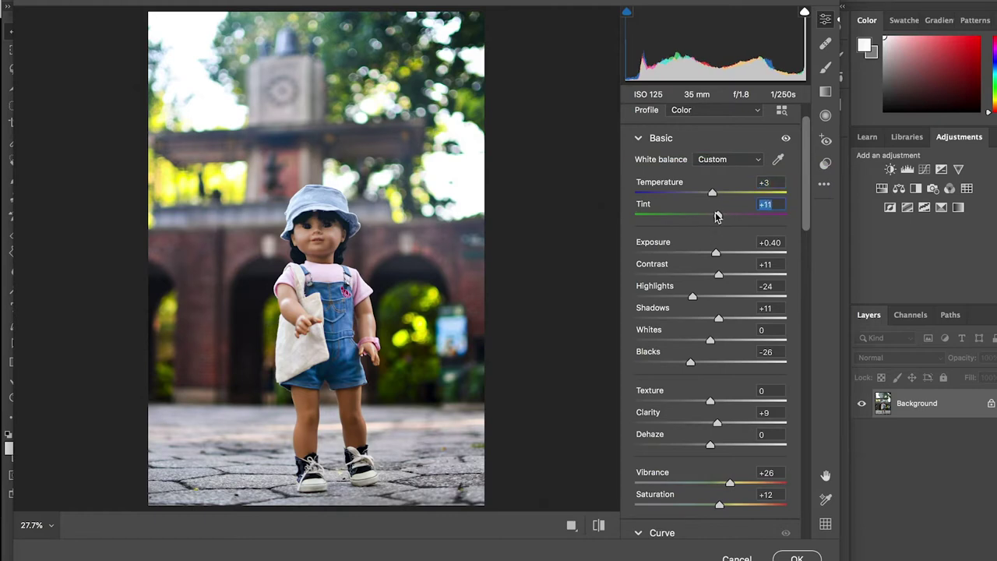
pyautogui.scroll(-15, 684, 333)
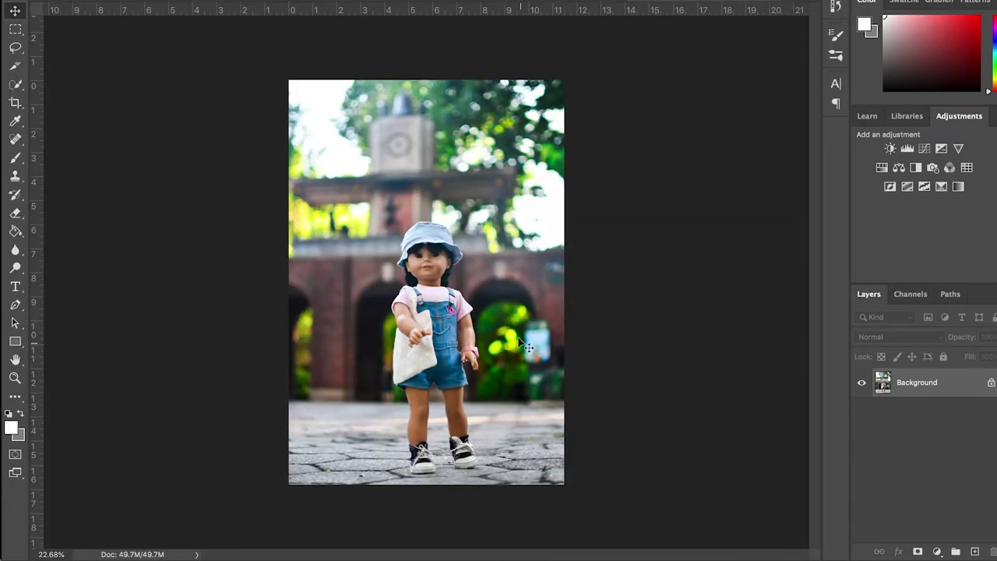
# Brighten the doll's face with strokes of the Dodge tool across the forehead, eyes and cheeks
pyautogui.scroll(8, 521, 344)
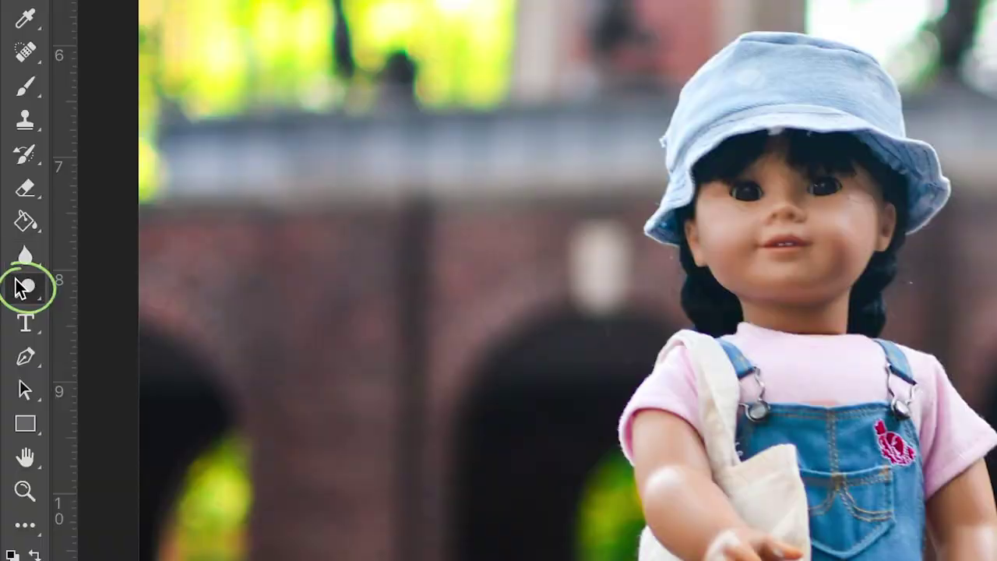
pyautogui.rightClick(15, 268)
pyautogui.click(50, 266)
pyautogui.scroll(4, 431, 281)
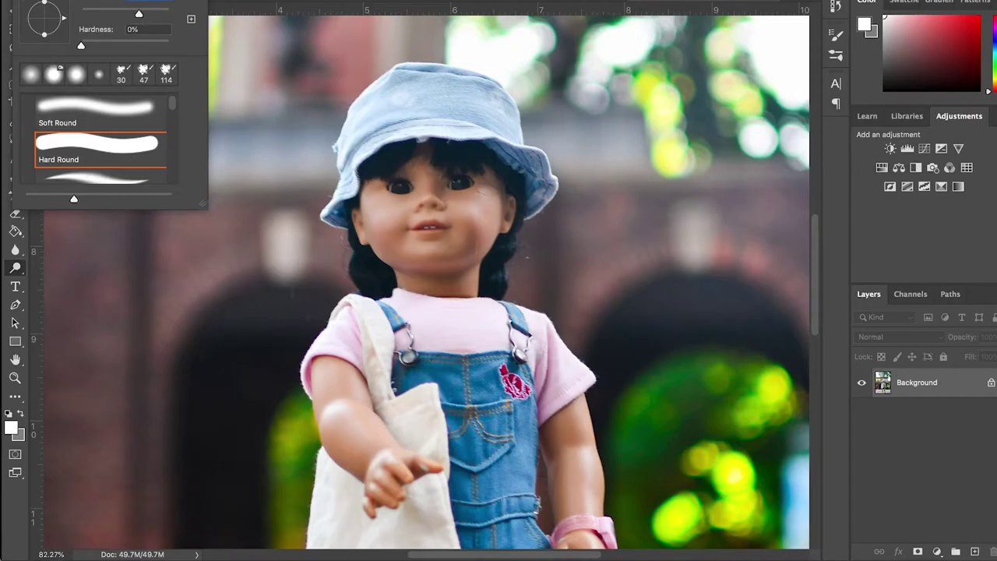
pyautogui.click(416, 169)
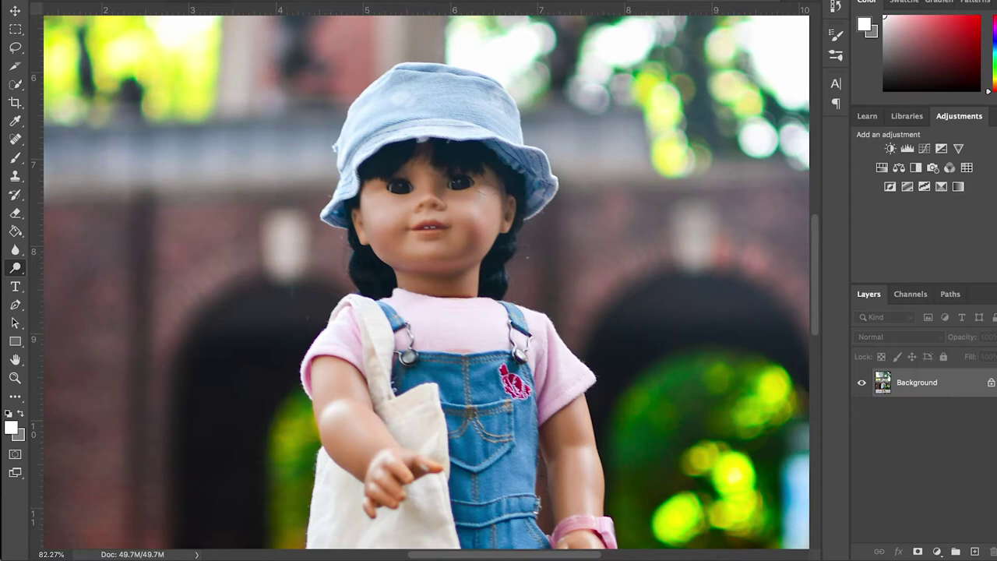
pyautogui.moveTo(426, 183)
pyautogui.mouseDown()
pyautogui.moveTo(474, 206)
pyautogui.moveTo(476, 227)
pyautogui.mouseUp()
pyautogui.moveTo(395, 200); pyautogui.dragTo(396, 229)
# Reduce the Dodge brush size and touch up smaller areas of the doll's face
pyautogui.scroll(-5, 467, 287)
pyautogui.scroll(3, 467, 287)
pyautogui.scroll(2, 430, 285)
pyautogui.click(76, 2)
pyautogui.moveTo(106, 14); pyautogui.dragTo(92, 15)
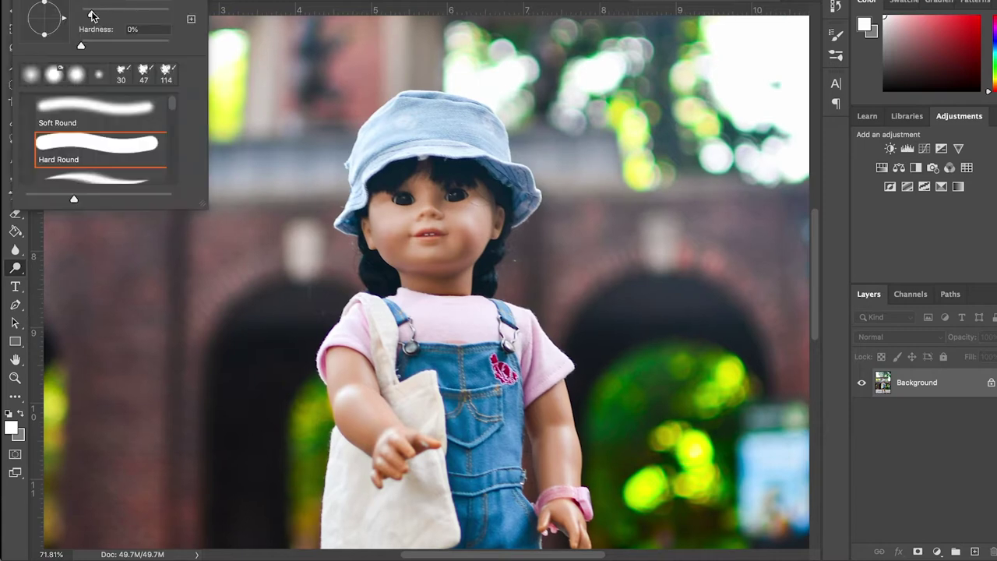
pyautogui.scroll(5, 430, 283)
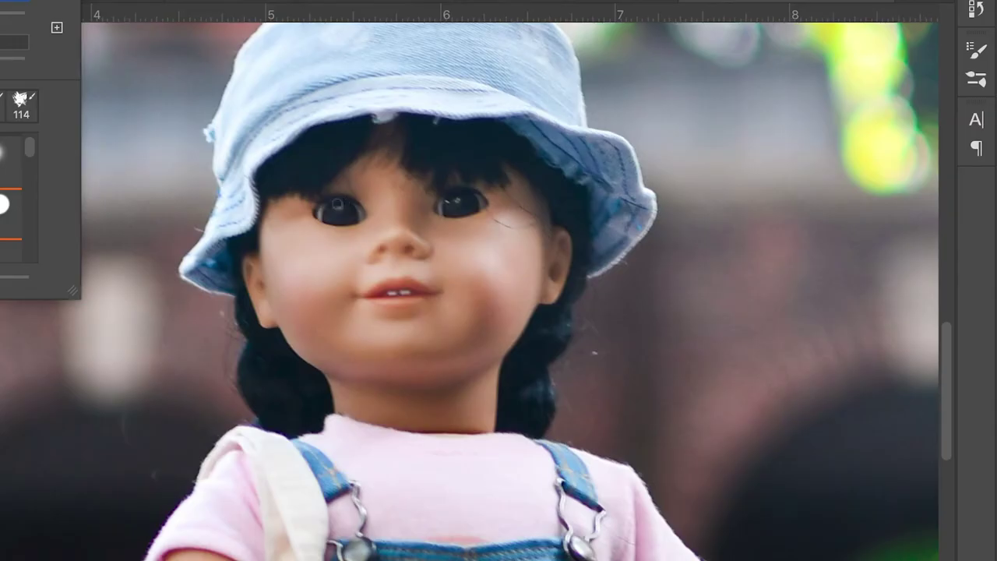
pyautogui.click(387, 152)
pyautogui.scroll(-8, 421, 282)
pyautogui.scroll(6, 421, 283)
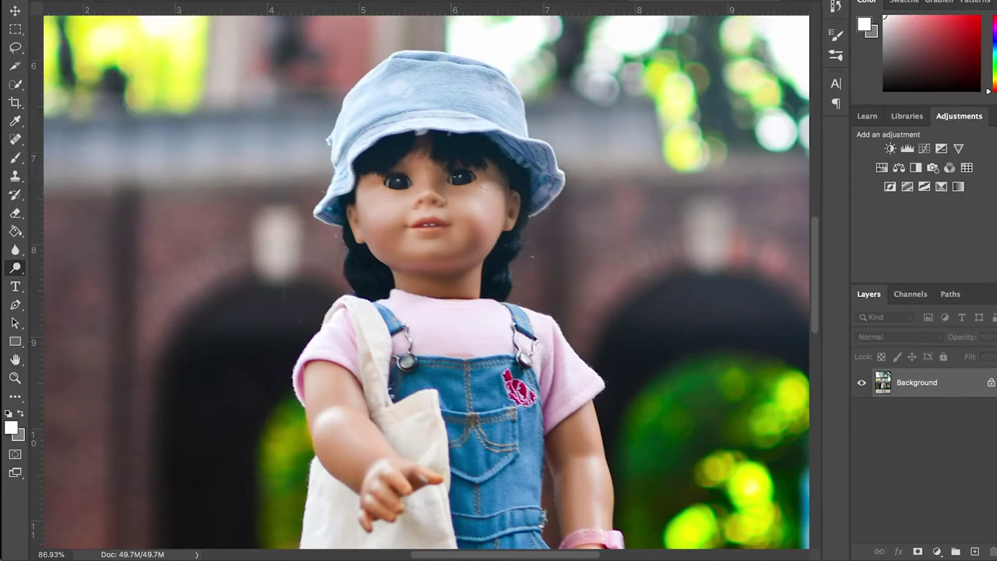
# Enlarge the Dodge brush and lighten the doll's face from the cheek down to the chin
pyautogui.scroll(-2, 421, 282)
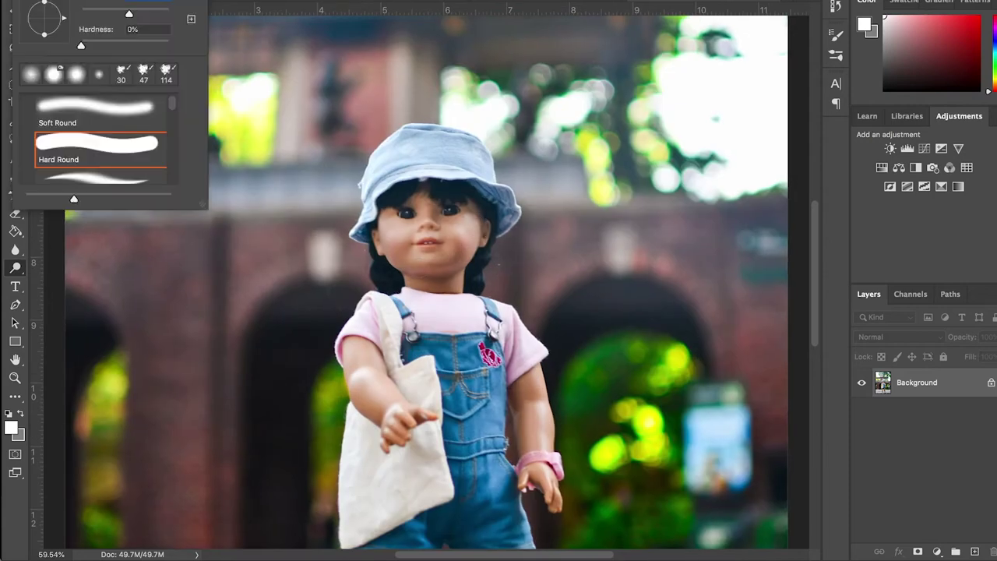
pyautogui.moveTo(468, 231); pyautogui.dragTo(437, 263)
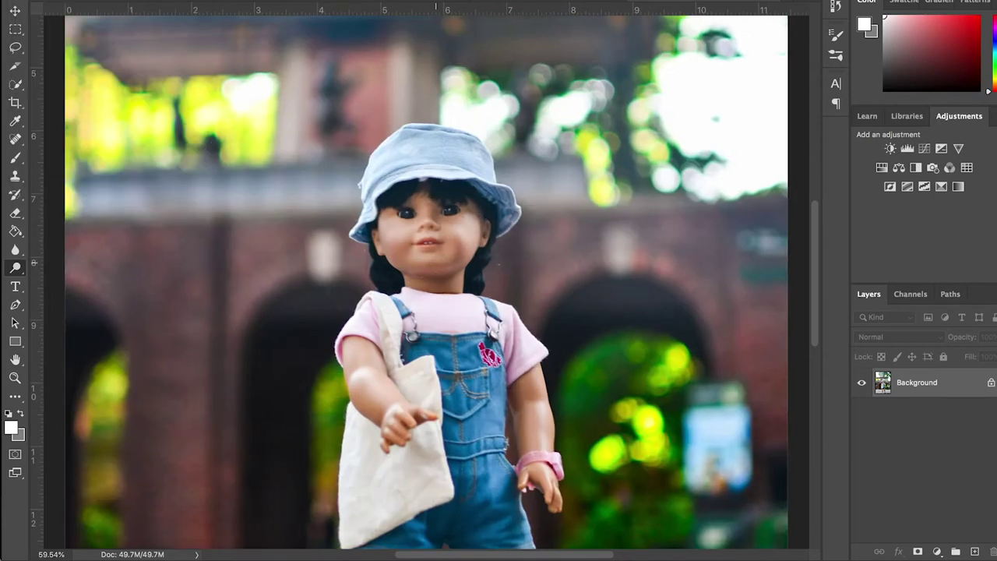
pyautogui.scroll(-8, 527, 199)
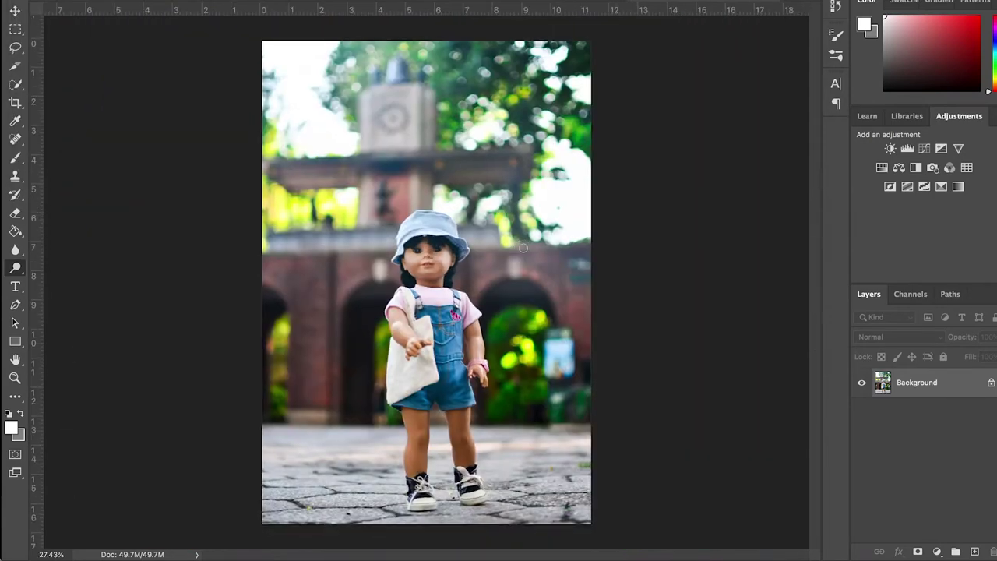
# Reopen the Camera Raw Filter and adjust the red channel curve with a point at input 76, output 72, and a raised upper point
pyautogui.click(473, 1)
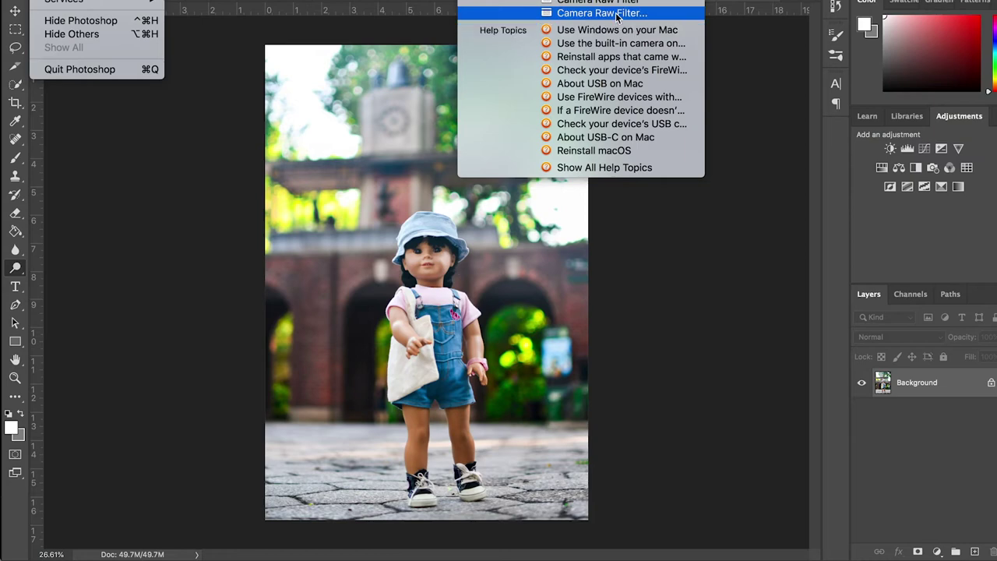
pyautogui.click(600, 12)
pyautogui.scroll(10, 719, 302)
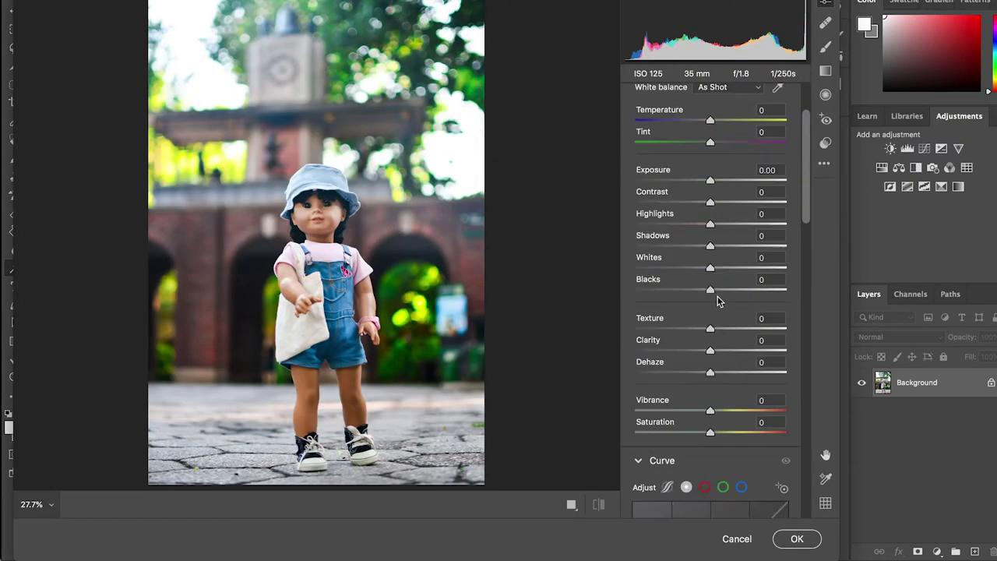
pyautogui.scroll(-8, 712, 234)
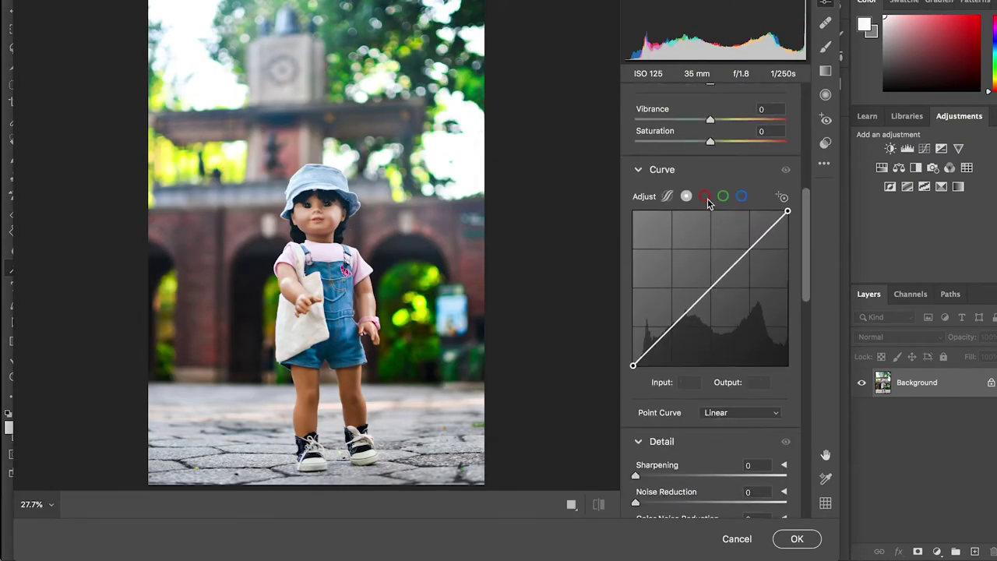
pyautogui.click(705, 197)
pyautogui.click(680, 323)
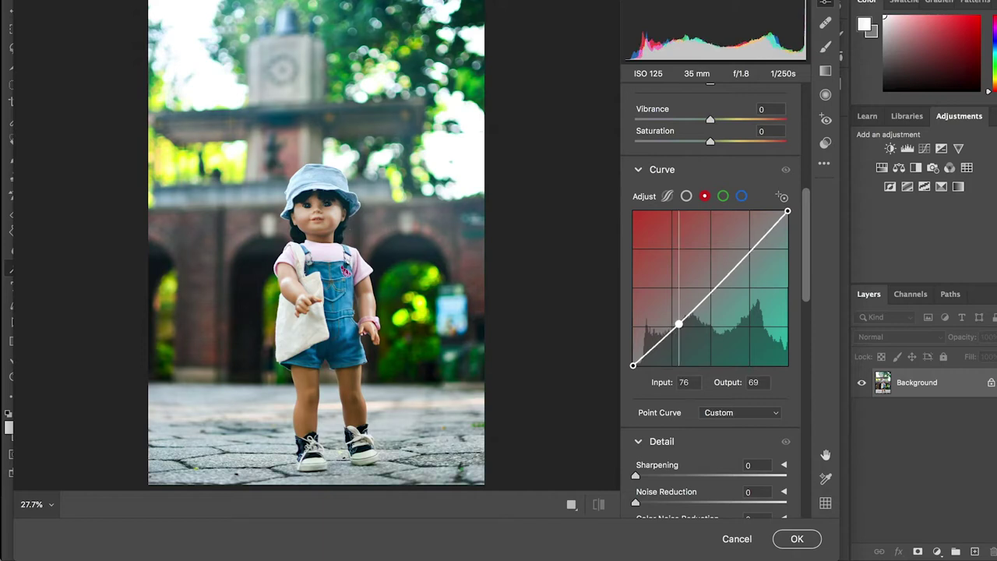
pyautogui.press('Up')
pyautogui.press('Up')
pyautogui.press('Up')
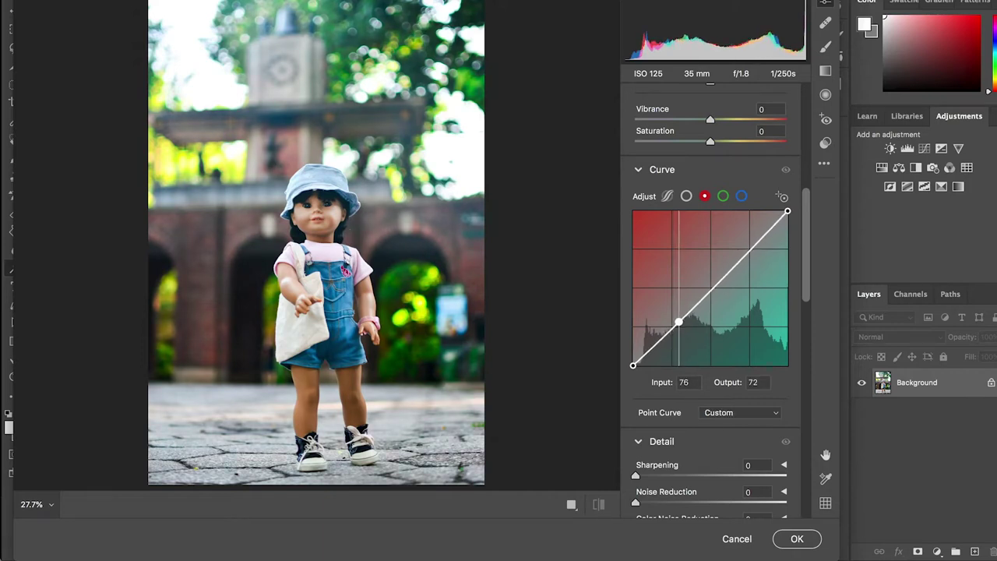
pyautogui.moveTo(750, 256); pyautogui.dragTo(749, 248)
# Set clarity to +18, contrast to +5 and exposure to +0.05, and apply the Camera Raw adjustments
pyautogui.scroll(-4, 726, 343)
pyautogui.scroll(10, 725, 345)
pyautogui.moveTo(711, 388); pyautogui.dragTo(722, 389)
pyautogui.click(720, 241)
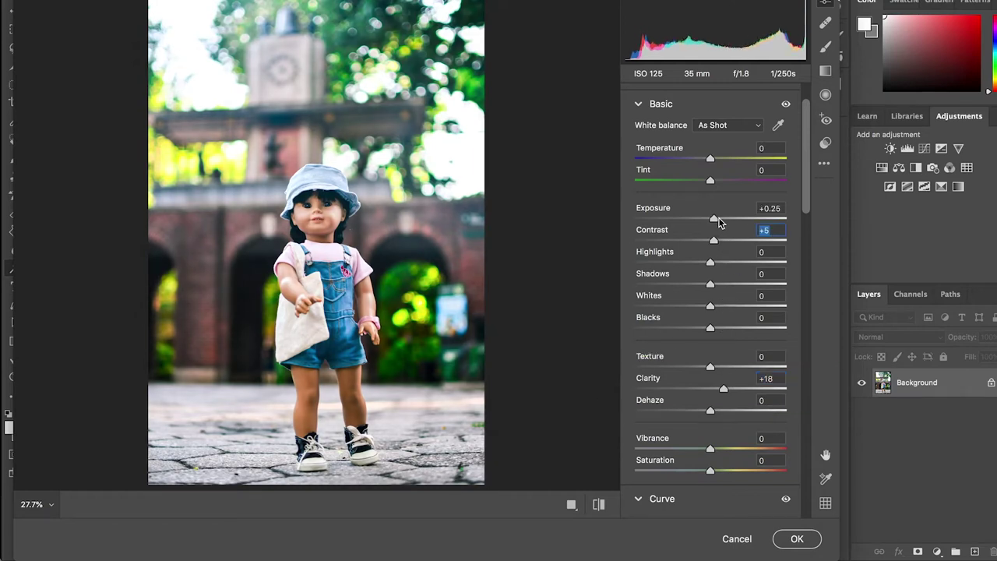
pyautogui.moveTo(718, 223); pyautogui.dragTo(717, 223)
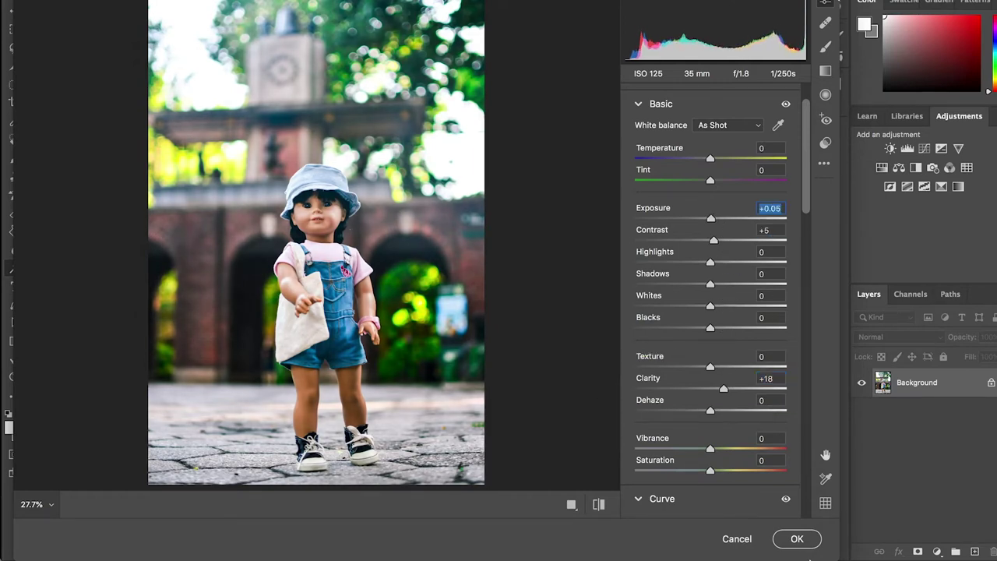
pyautogui.click(796, 539)
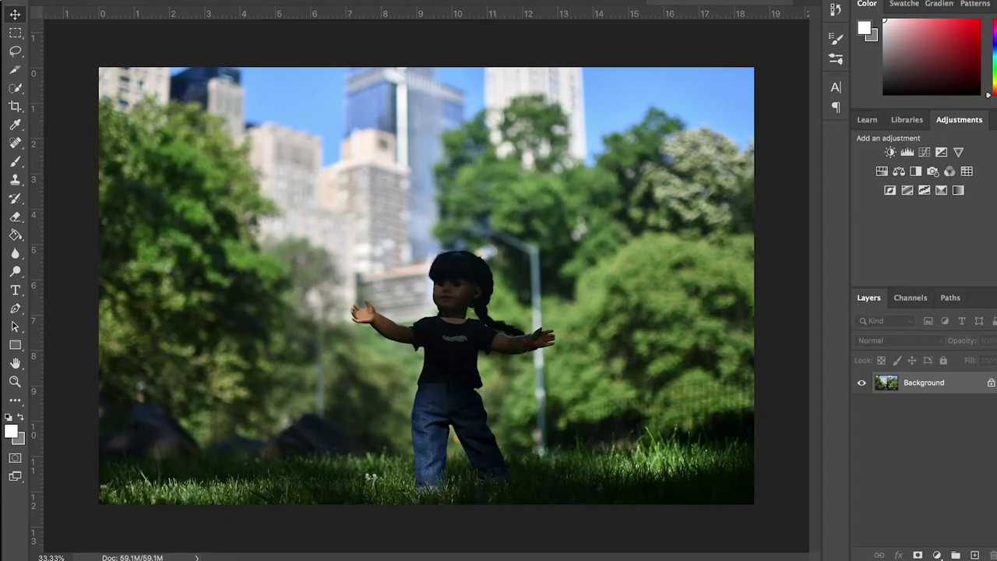
# Select the doll's head, braid, both arms and upper shirt with the Quick Selection tool
pyautogui.click(15, 88)
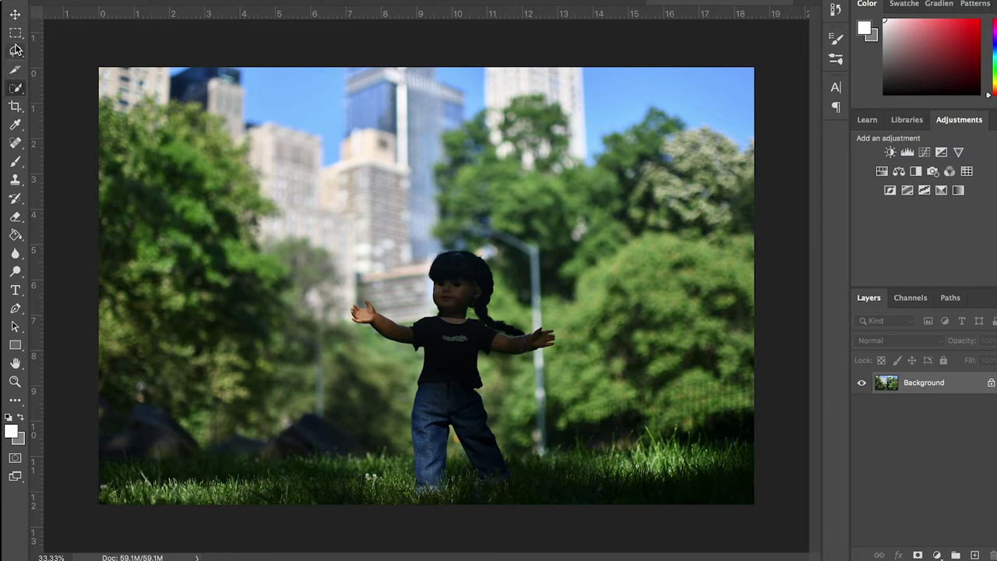
pyautogui.scroll(6, 487, 404)
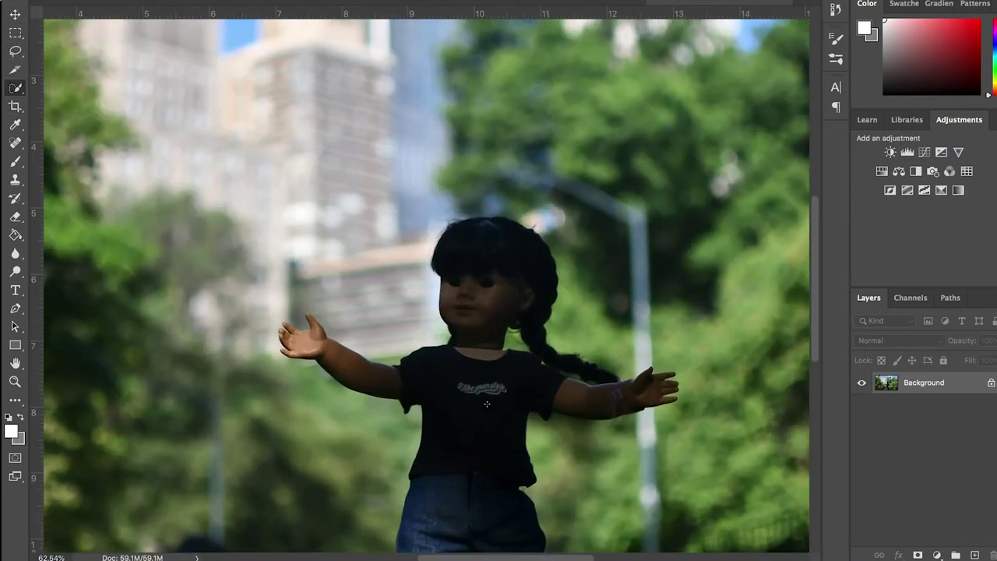
pyautogui.scroll(-3, 483, 145)
pyautogui.moveTo(422, 173); pyautogui.dragTo(429, 212)
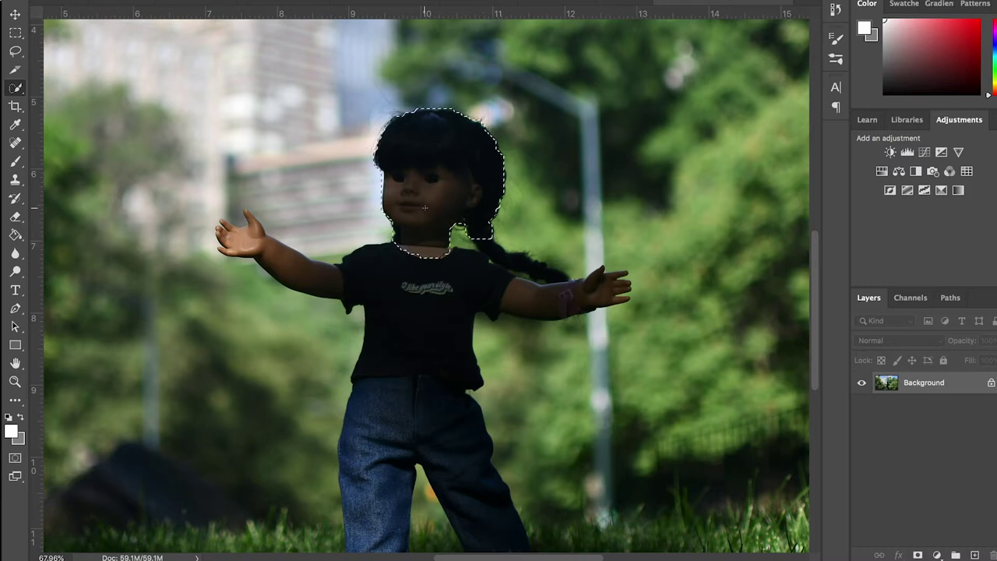
pyautogui.moveTo(497, 243)
pyautogui.mouseDown()
pyautogui.moveTo(604, 288)
pyautogui.moveTo(464, 298)
pyautogui.moveTo(275, 255)
pyautogui.mouseUp()
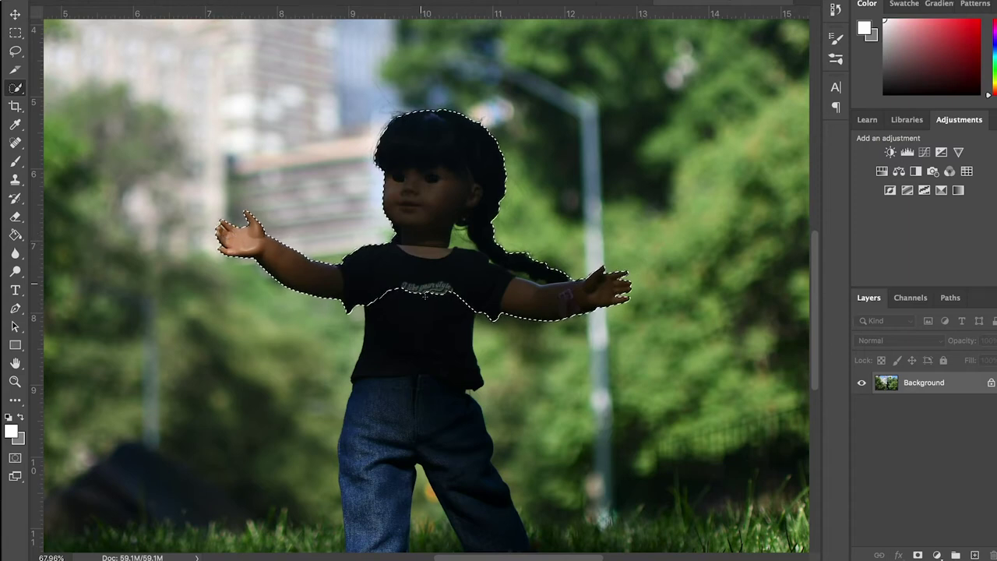
# Extend the Quick Selection down over the rest of the doll's shirt and both jeans legs
pyautogui.scroll(-2, 424, 296)
pyautogui.moveTo(430, 310)
pyautogui.mouseDown()
pyautogui.moveTo(467, 330)
pyautogui.moveTo(375, 429)
pyautogui.moveTo(384, 476)
pyautogui.moveTo(360, 428)
pyautogui.mouseUp()
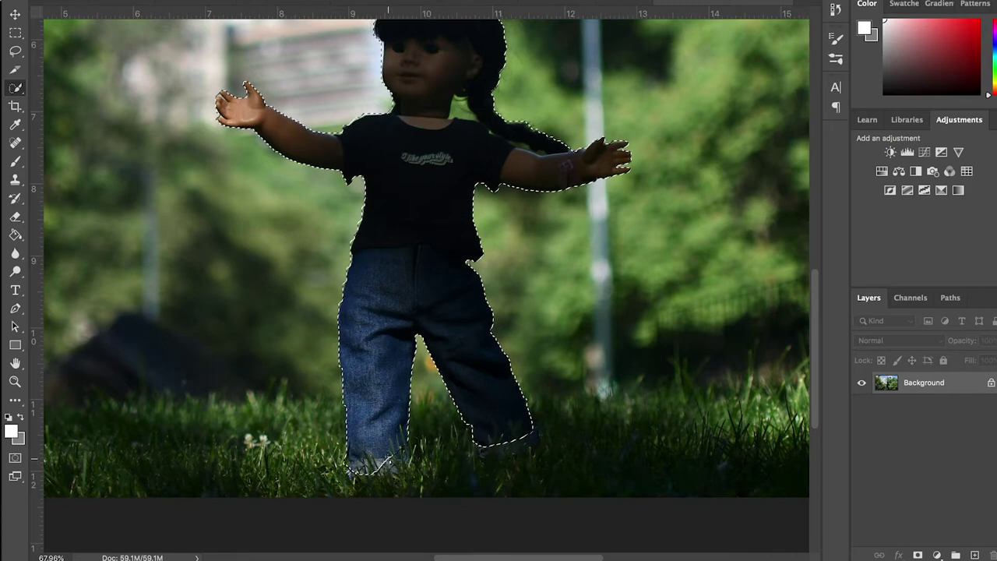
pyautogui.scroll(3, 537, 441)
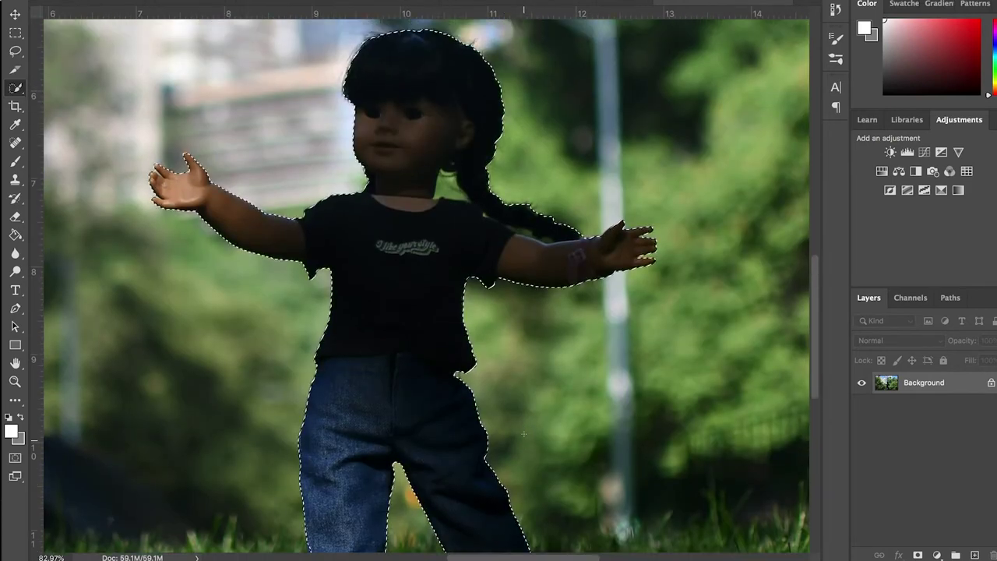
pyautogui.scroll(4, 524, 433)
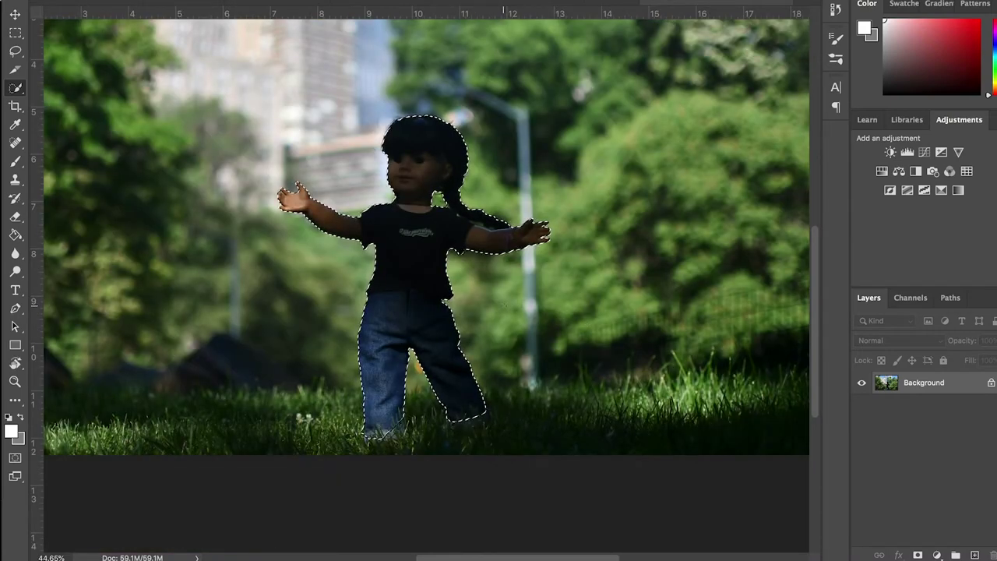
# Copy the selected doll onto a new layer and duplicate that layer, keeping the first copy hidden
pyautogui.hotkey('ctrl', 'j')
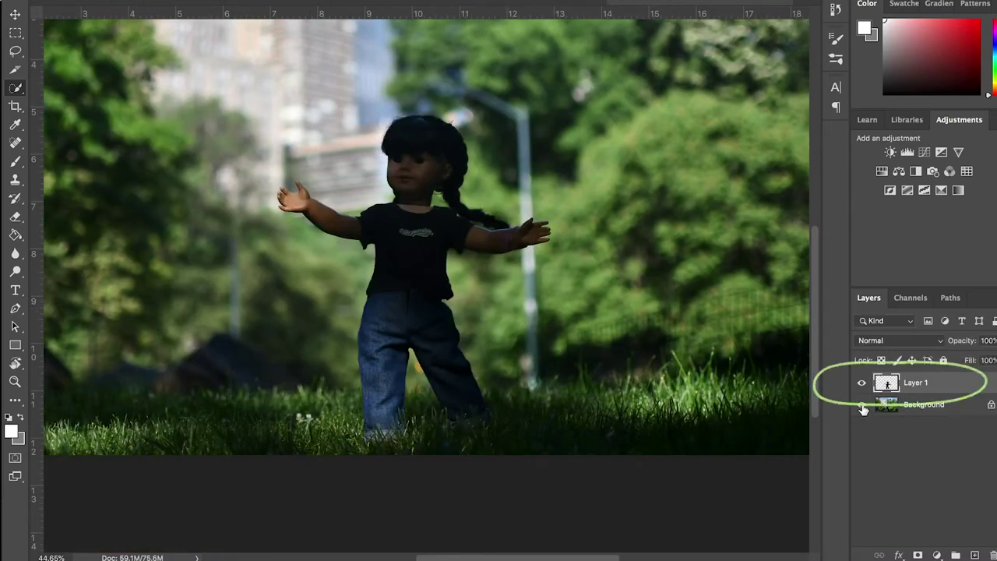
pyautogui.click(862, 405)
pyautogui.click(862, 406)
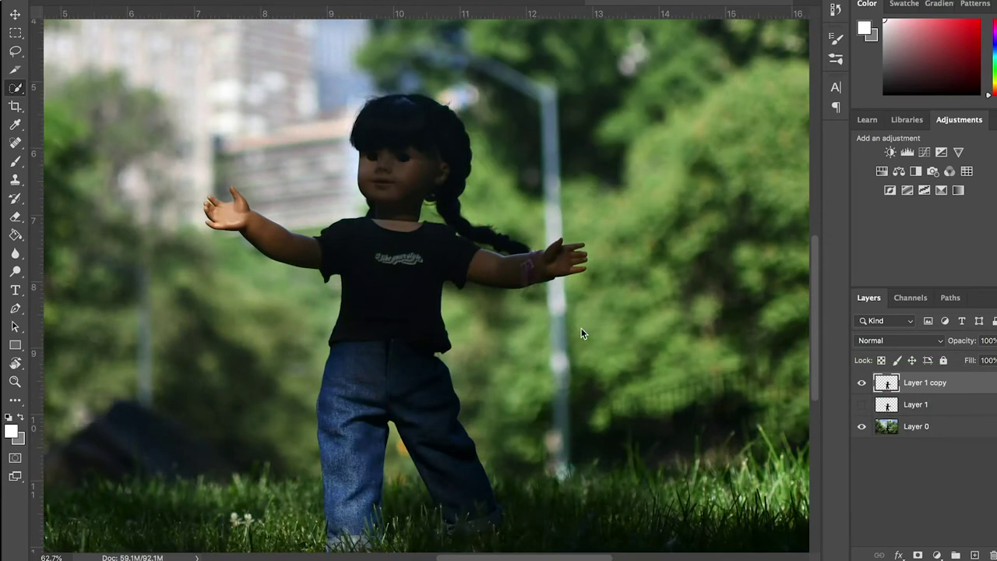
# Open the Camera Raw Filter on the Layer 1 copy doll layer and raise exposure, shadows, blacks and clarity
pyautogui.hotkey('ctrl', 'shift', 'a')
pyautogui.scroll(2, 674, 191)
pyautogui.scroll(5, 673, 191)
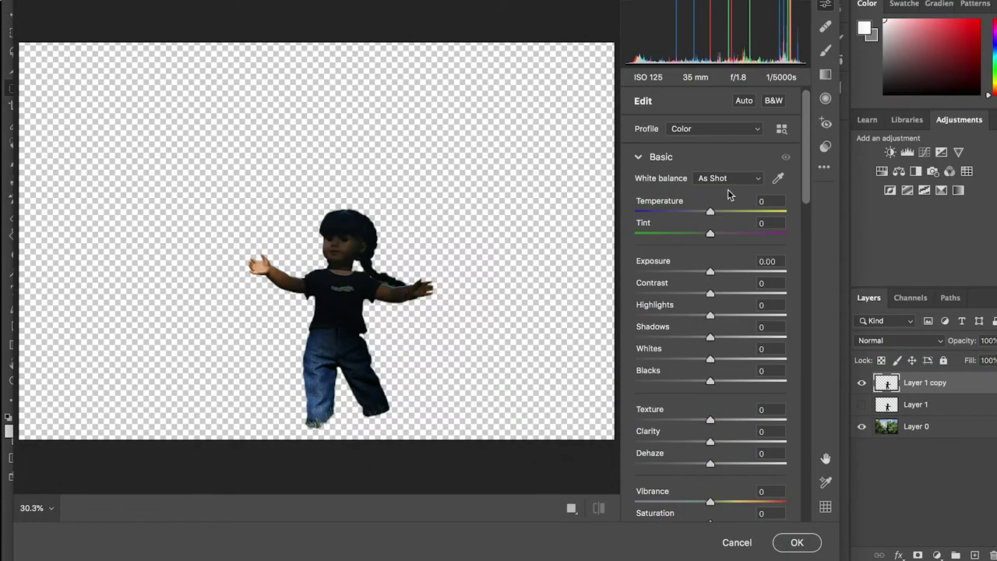
pyautogui.click(721, 272)
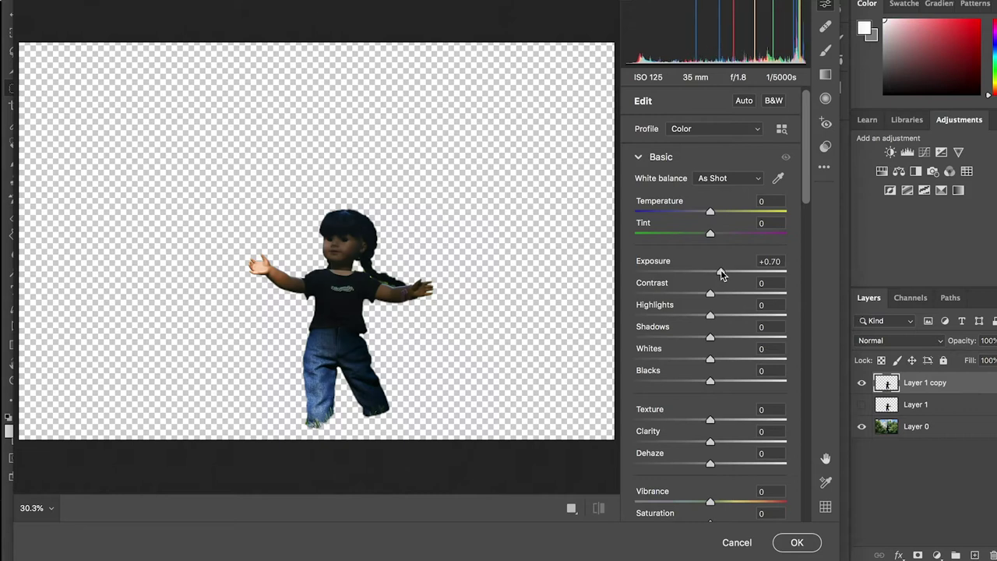
pyautogui.moveTo(711, 336); pyautogui.dragTo(736, 338)
pyautogui.moveTo(721, 271); pyautogui.dragTo(725, 272)
pyautogui.click(711, 294)
pyautogui.moveTo(710, 382); pyautogui.dragTo(722, 382)
pyautogui.moveTo(710, 442); pyautogui.dragTo(717, 442)
# Increase the doll's exposure, shadows and contrast further in Camera Raw and pull the blacks below zero
pyautogui.click(732, 272)
pyautogui.click(706, 381)
pyautogui.click(753, 338)
pyautogui.click(689, 381)
pyautogui.click(715, 294)
pyautogui.click(734, 272)
# Raise the doll layer's vibrance and shift its tint toward magenta and its temperature slightly warmer
pyautogui.scroll(-3, 725, 405)
pyautogui.moveTo(710, 414); pyautogui.dragTo(722, 414)
pyautogui.moveTo(711, 146); pyautogui.dragTo(720, 145)
pyautogui.moveTo(711, 124); pyautogui.dragTo(715, 124)
# Boost the doll's vibrance and clarity a little more and apply the Camera Raw adjustments
pyautogui.scroll(-4, 720, 348)
pyautogui.moveTo(721, 288); pyautogui.dragTo(731, 288)
pyautogui.moveTo(716, 229); pyautogui.dragTo(721, 229)
pyautogui.scroll(4, 733, 245)
pyautogui.click(754, 255)
pyautogui.click(797, 542)
pyautogui.press('Return')
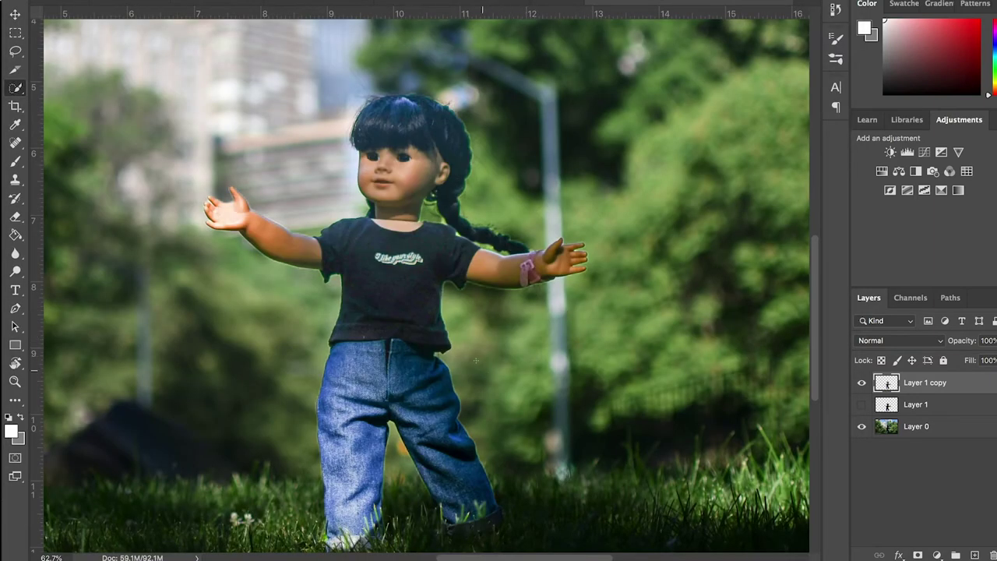
# Open the Camera Raw Filter on the Layer 0 background, raise exposure and shadows, and warm the temperature slightly
pyautogui.hotkey('ctrl', '0')
pyautogui.scroll(4, 544, 424)
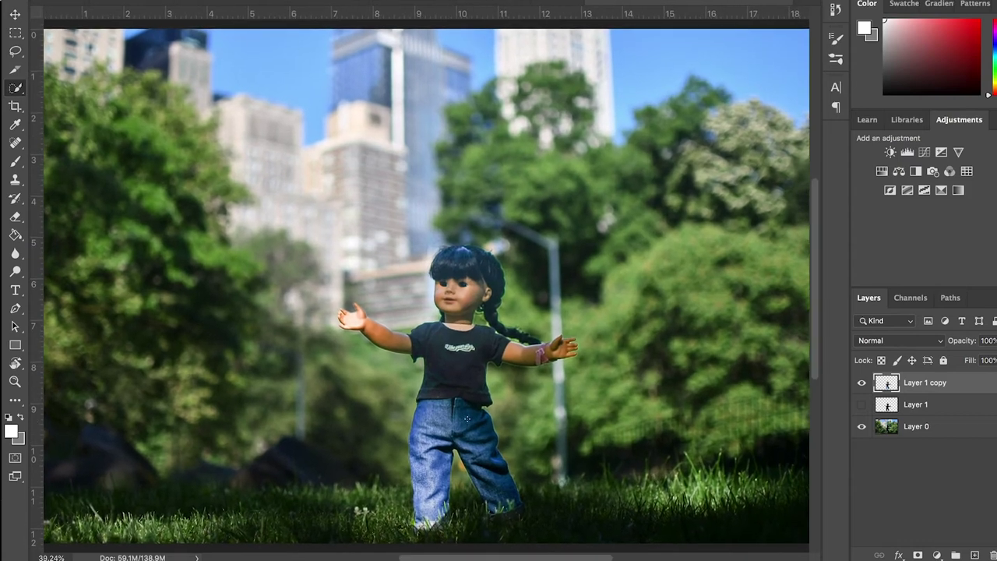
pyautogui.scroll(-2, 467, 420)
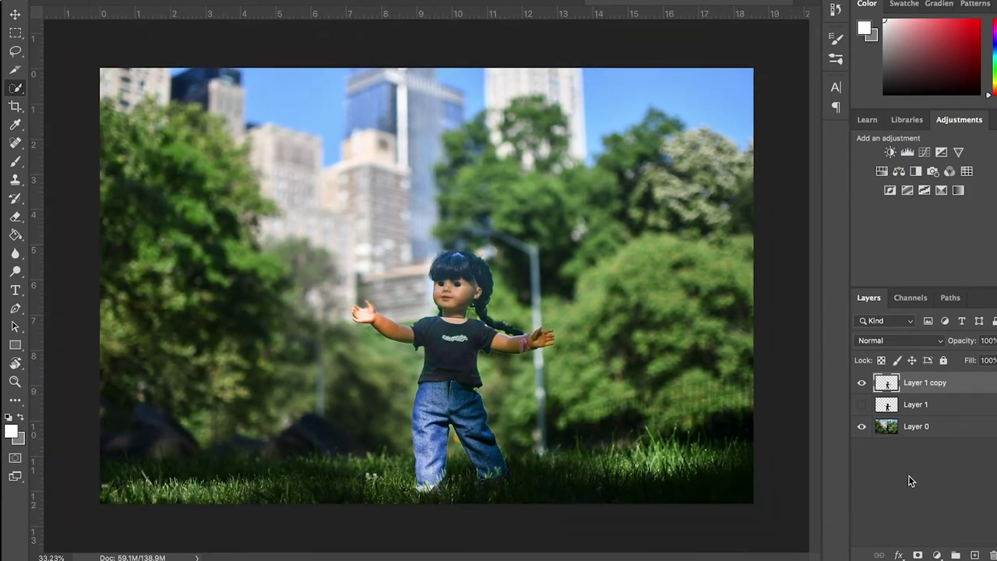
pyautogui.click(915, 430)
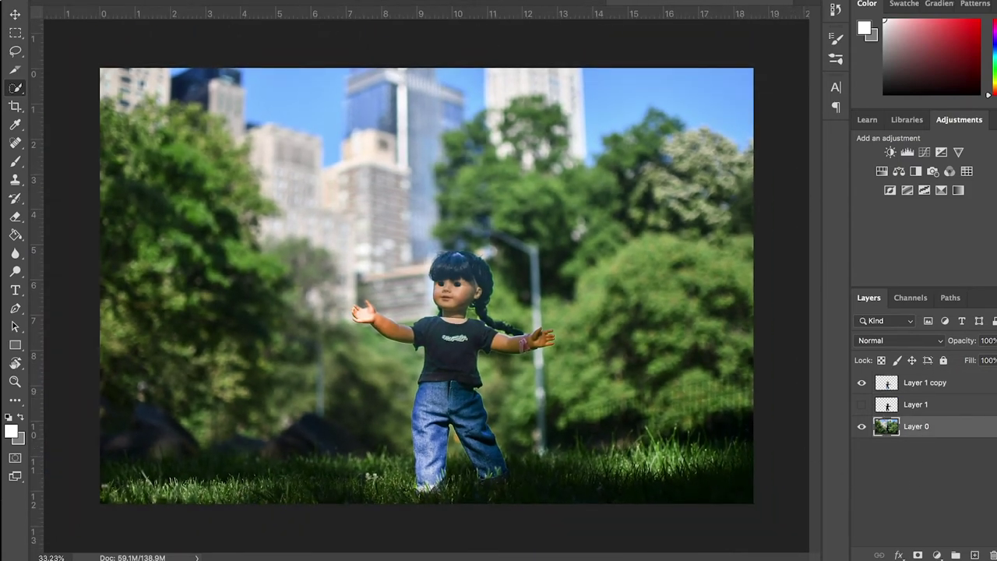
pyautogui.click(471, 0)
pyautogui.click(578, 28)
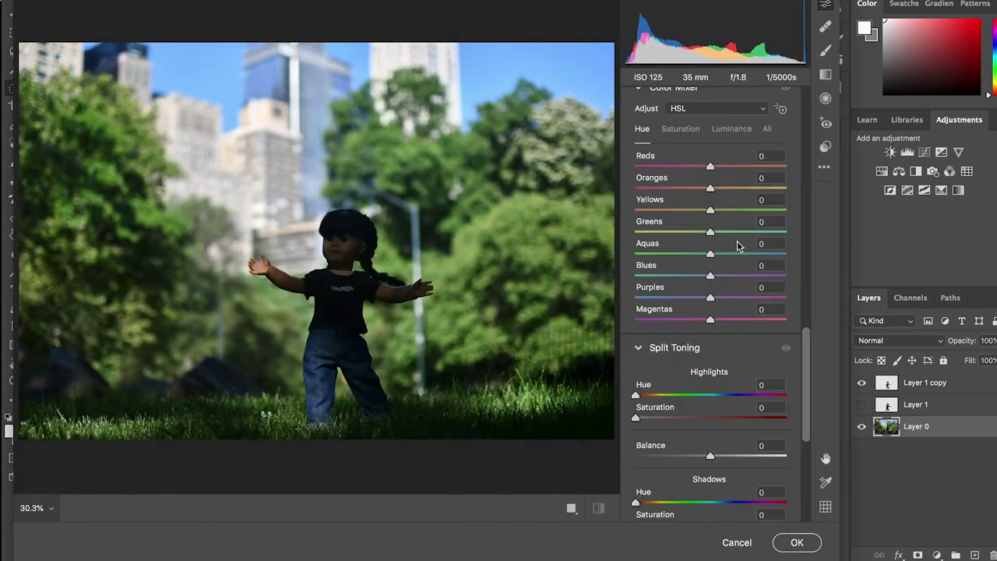
pyautogui.scroll(10, 719, 215)
pyautogui.moveTo(719, 273); pyautogui.dragTo(724, 271)
pyautogui.moveTo(710, 315); pyautogui.dragTo(734, 338)
pyautogui.moveTo(710, 211); pyautogui.dragTo(714, 211)
pyautogui.moveTo(725, 271); pyautogui.dragTo(727, 271)
# Fine-tune the background with highlights -56, whites +10, clarity +15 and vibrance +25
pyautogui.scroll(-3, 752, 406)
pyautogui.moveTo(720, 349); pyautogui.dragTo(731, 348)
pyautogui.moveTo(727, 266); pyautogui.dragTo(733, 268)
pyautogui.scroll(-6, 728, 242)
pyautogui.moveTo(722, 219); pyautogui.dragTo(734, 223)
# Set the Color Mixer's blues hue to -19 and the temperature to +7, and apply the background adjustments
pyautogui.scroll(-10, 740, 245)
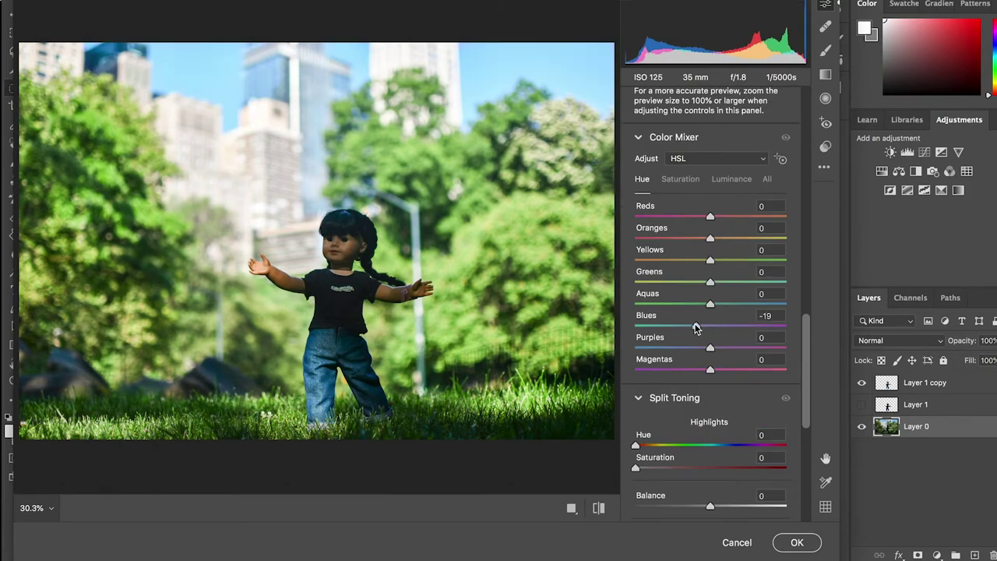
pyautogui.click(681, 181)
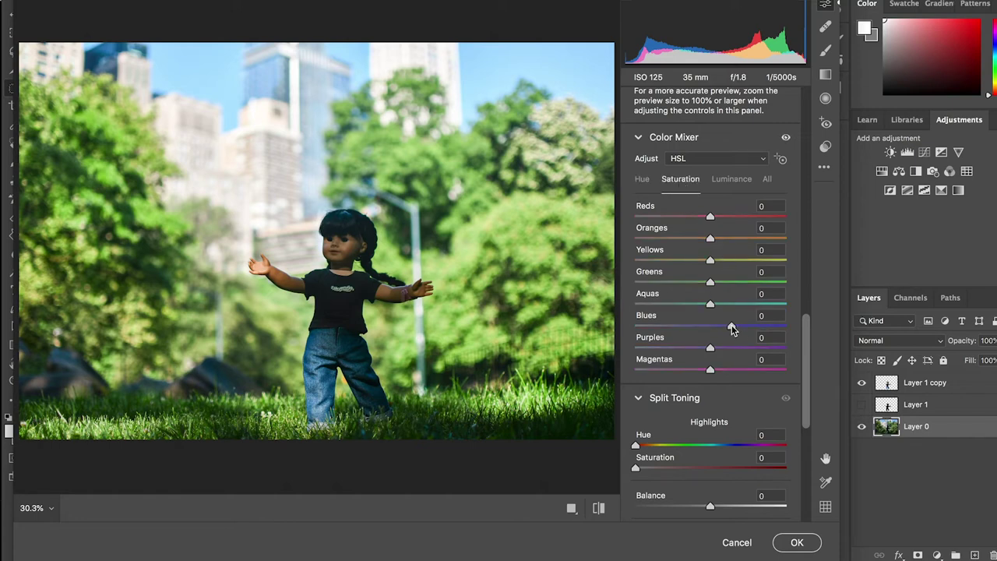
pyautogui.scroll(10, 724, 273)
pyautogui.moveTo(712, 215); pyautogui.dragTo(716, 216)
pyautogui.scroll(-1, 732, 358)
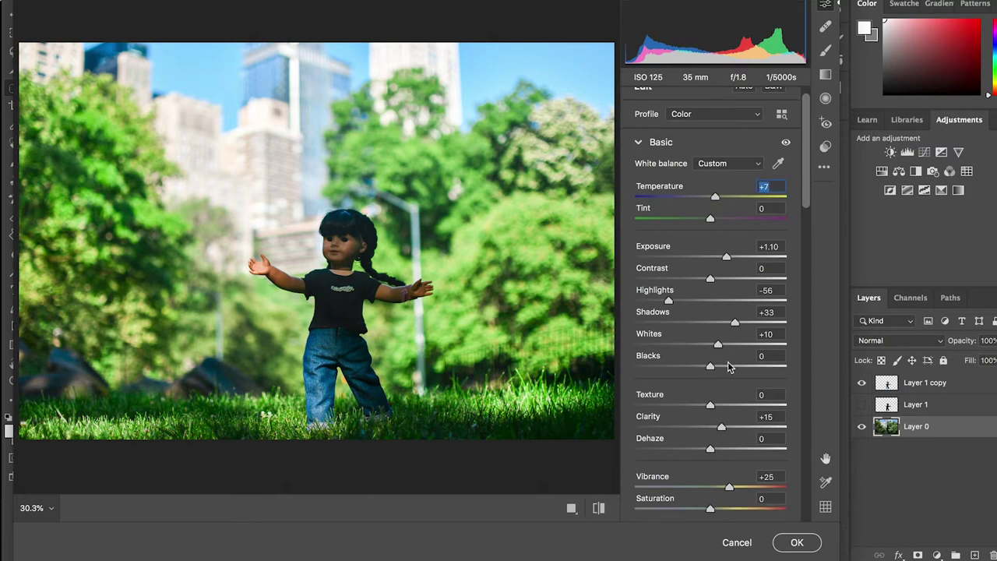
pyautogui.click(797, 542)
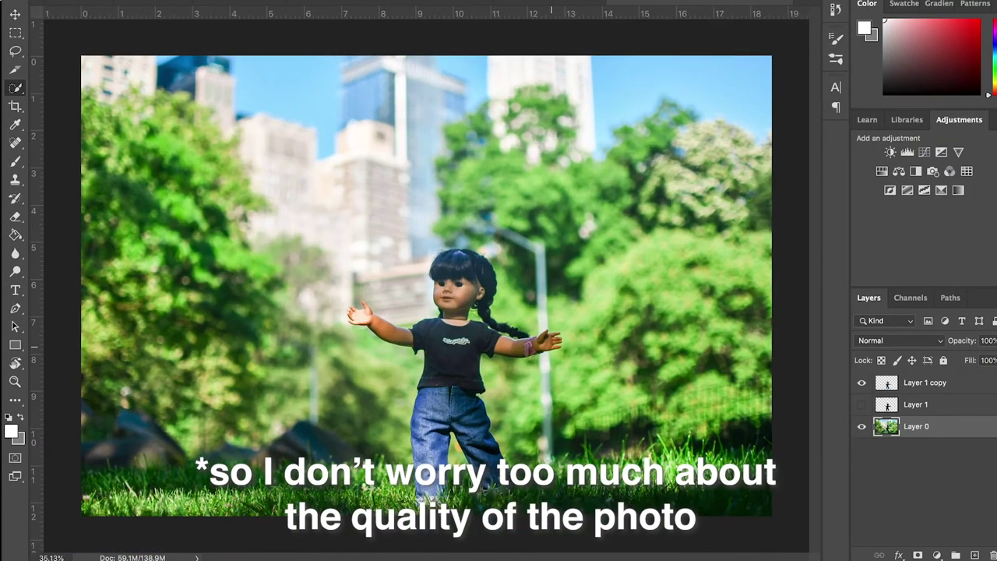
# Compare the photo without the Layer 1 copy doll layer, and apply Brightness/Contrast to that layer with brightness -11 and contrast 15
pyautogui.scroll(5, 551, 347)
pyautogui.click(863, 383)
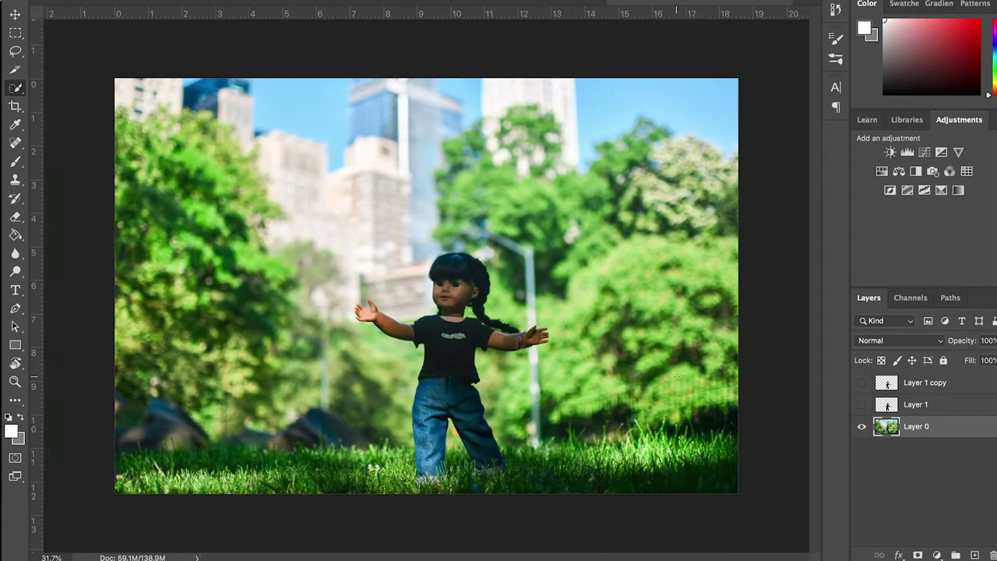
pyautogui.click(862, 382)
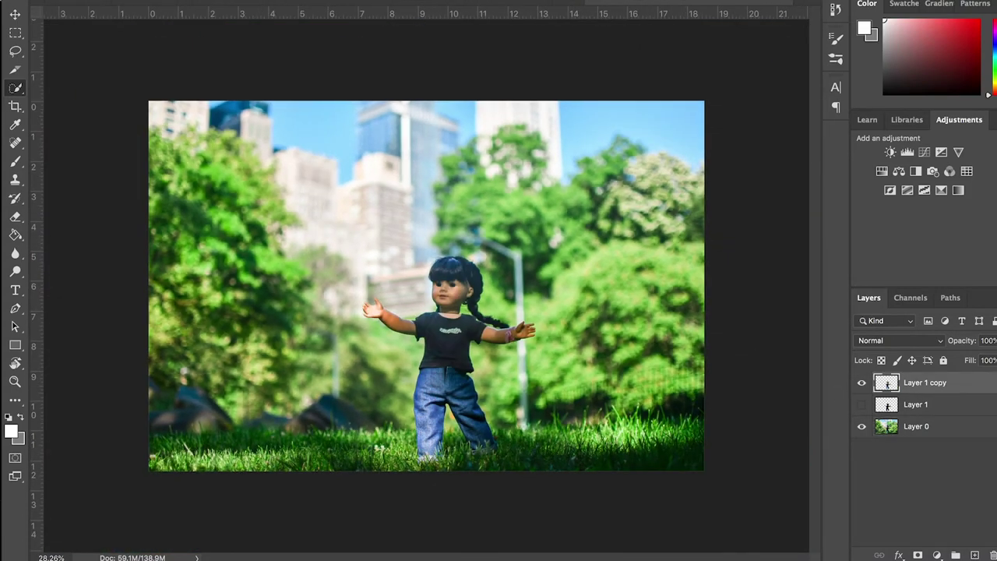
pyautogui.click(165, 0)
pyautogui.click(362, 0)
pyautogui.moveTo(777, 265)
pyautogui.mouseDown()
pyautogui.moveTo(767, 265)
pyautogui.moveTo(788, 298)
pyautogui.moveTo(772, 264)
pyautogui.mouseUp()
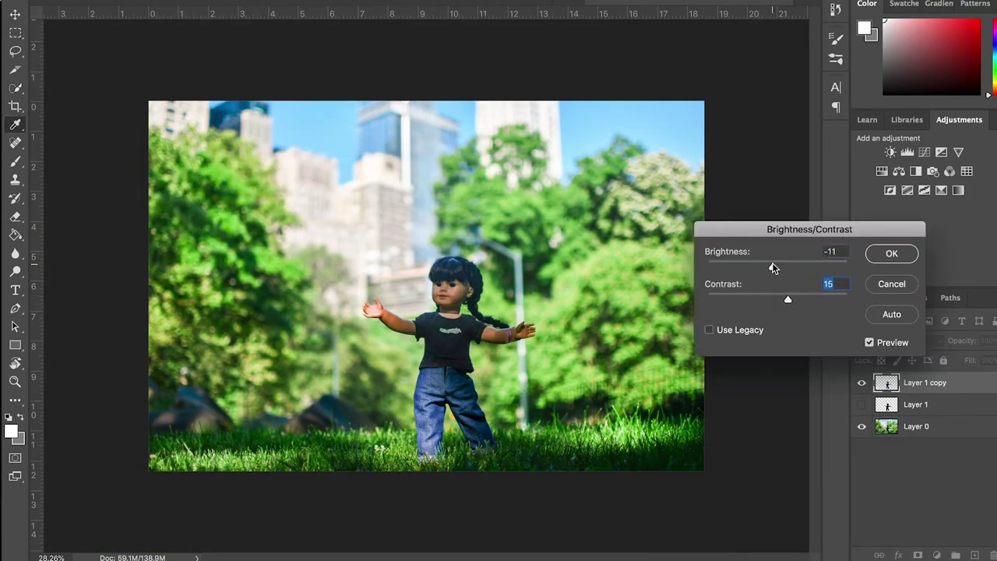
pyautogui.click(892, 253)
# Choose the Dodge tool with a smaller brush and lighten the doll's eye and the highlight in her hair
pyautogui.scroll(5, 428, 287)
pyautogui.rightClick(16, 271)
pyautogui.click(63, 271)
pyautogui.click(51, 0)
pyautogui.moveTo(129, 18)
pyautogui.mouseDown()
pyautogui.moveTo(92, 17)
pyautogui.moveTo(112, 18)
pyautogui.mouseUp()
pyautogui.click(509, 282)
pyautogui.click(51, 0)
pyautogui.moveTo(515, 199); pyautogui.dragTo(530, 207)
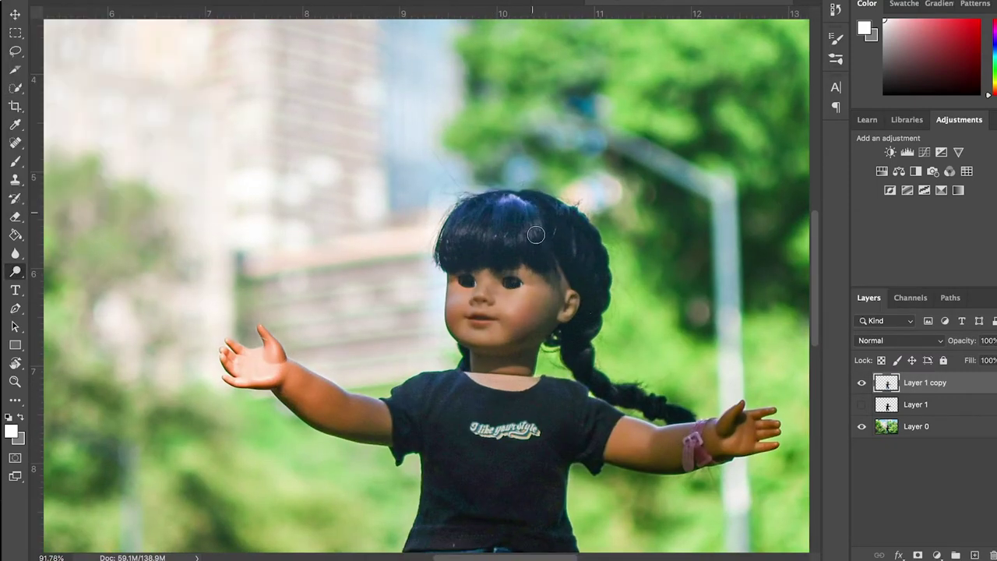
# Enlarge the Dodge brush and lighten the doll's face from the eyes down to the chin
pyautogui.scroll(-5, 426, 291)
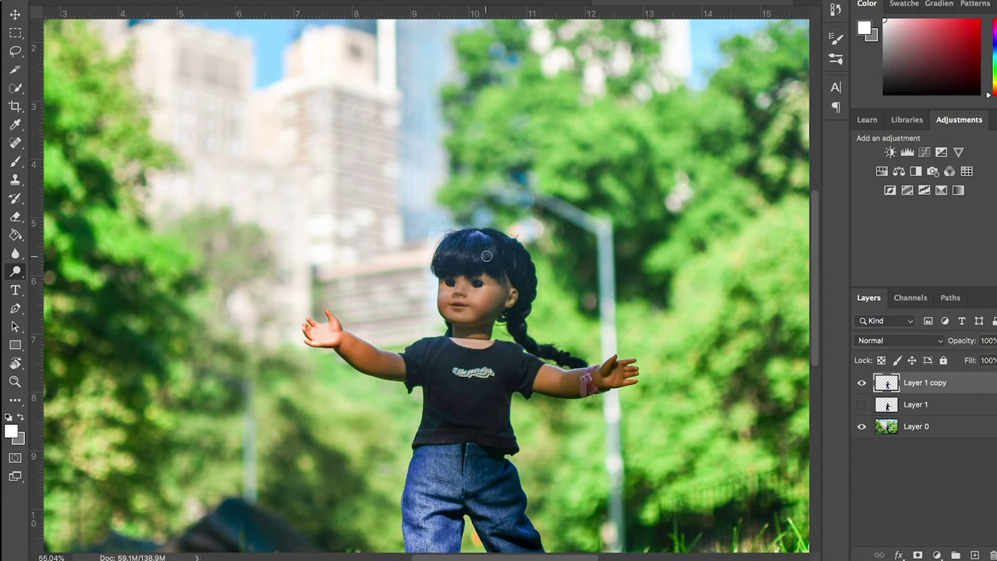
pyautogui.click(55, 2)
pyautogui.moveTo(113, 17); pyautogui.dragTo(124, 18)
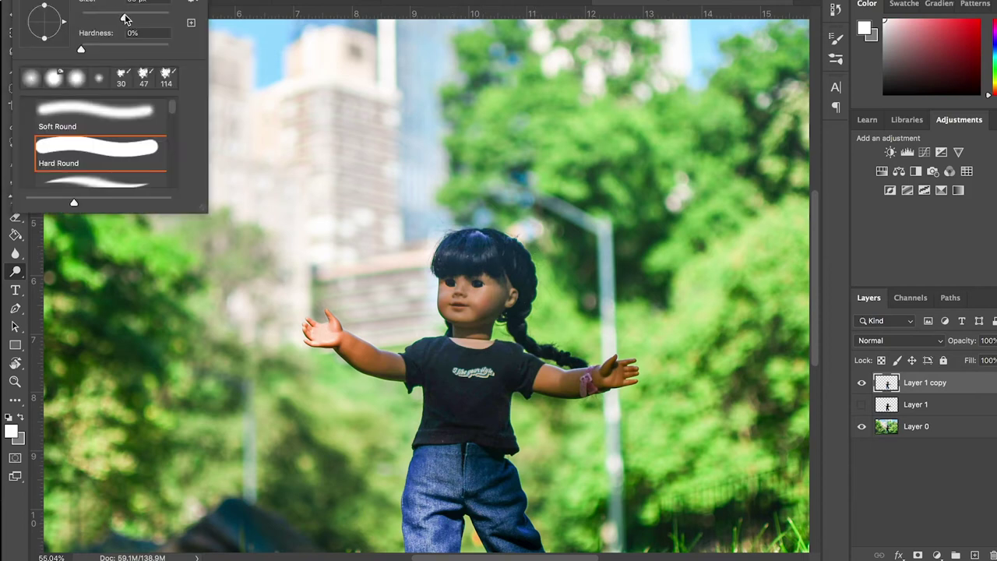
pyautogui.moveTo(454, 281); pyautogui.dragTo(481, 309)
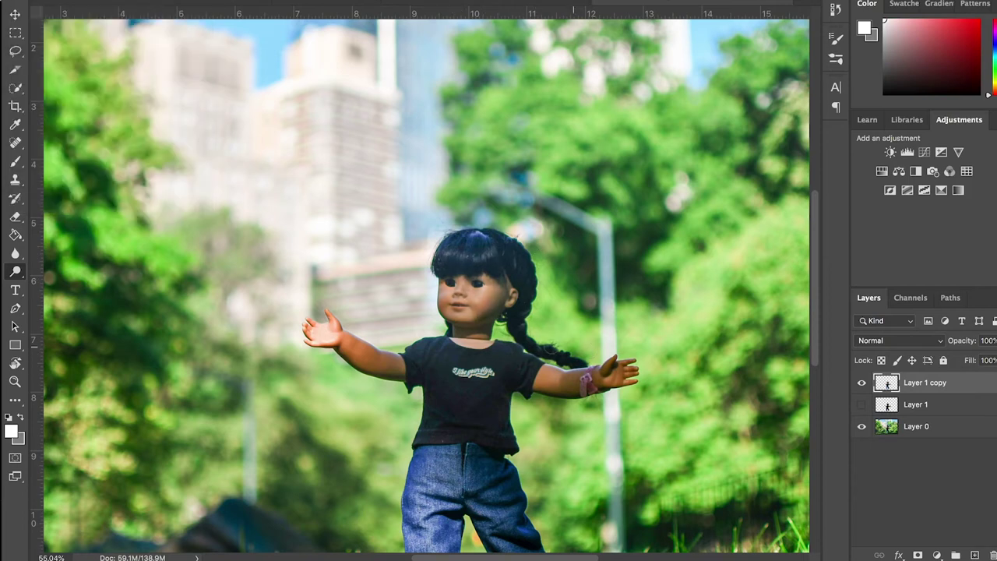
# Switch from the Dodge tool to the Burn tool for the doll layer
pyautogui.rightClick(16, 271)
pyautogui.click(66, 284)
pyautogui.scroll(-4, 455, 395)
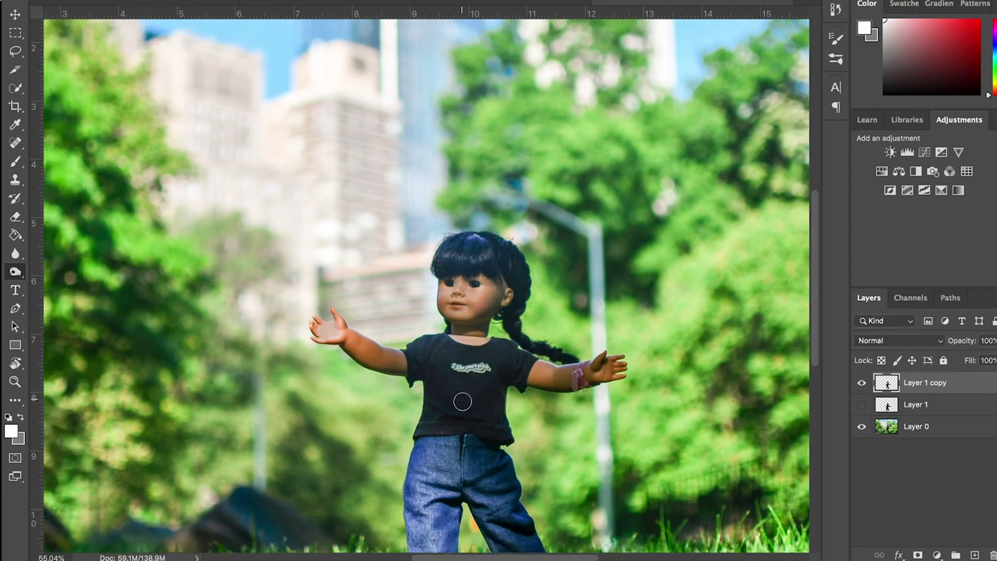
pyautogui.scroll(2, 548, 431)
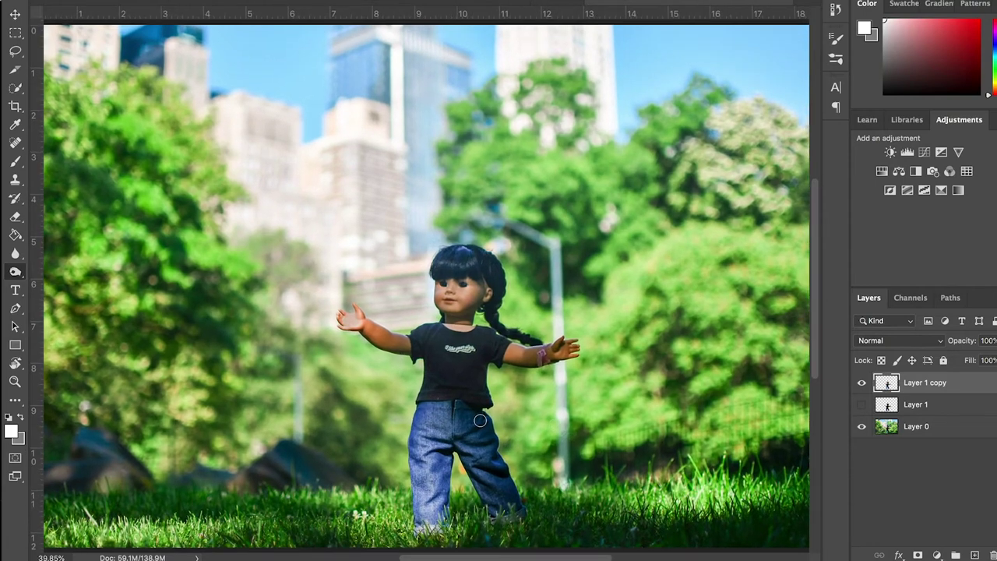
pyautogui.scroll(-1, 430, 518)
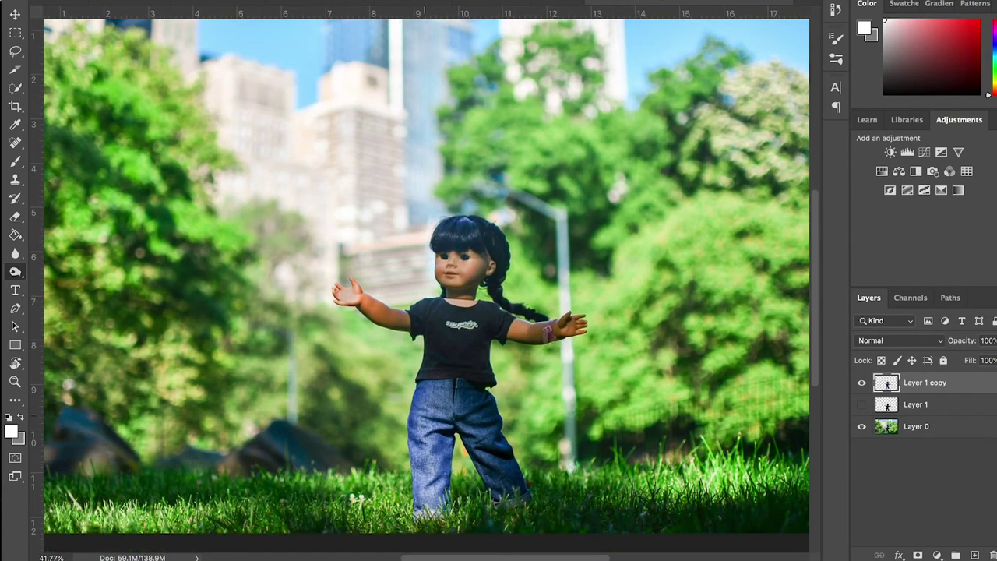
# Duplicate the Layer 1 copy doll layer and hide the layers beneath it to isolate the cut-out
pyautogui.scroll(6, 553, 312)
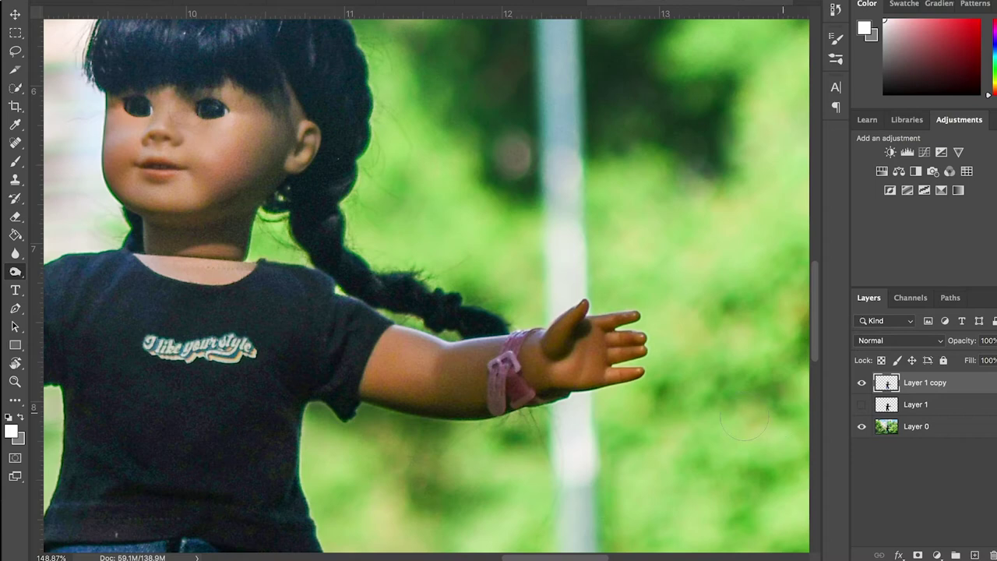
pyautogui.moveTo(917, 389); pyautogui.dragTo(974, 555)
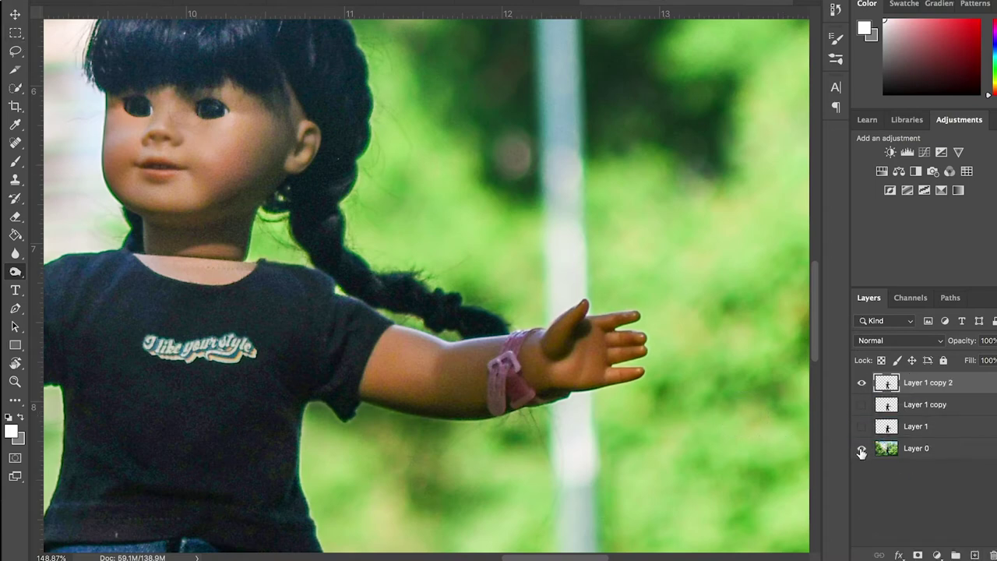
pyautogui.click(861, 449)
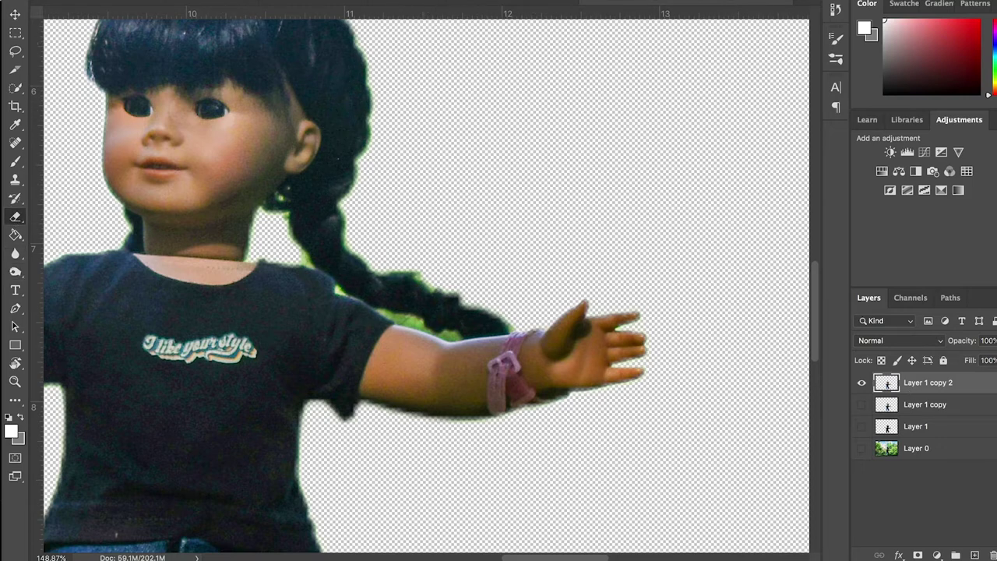
# Copy the doll's right-hand braid onto its own layer, then rotate the copy upward above her outstretched arm
pyautogui.click(18, 55)
pyautogui.click(78, 45)
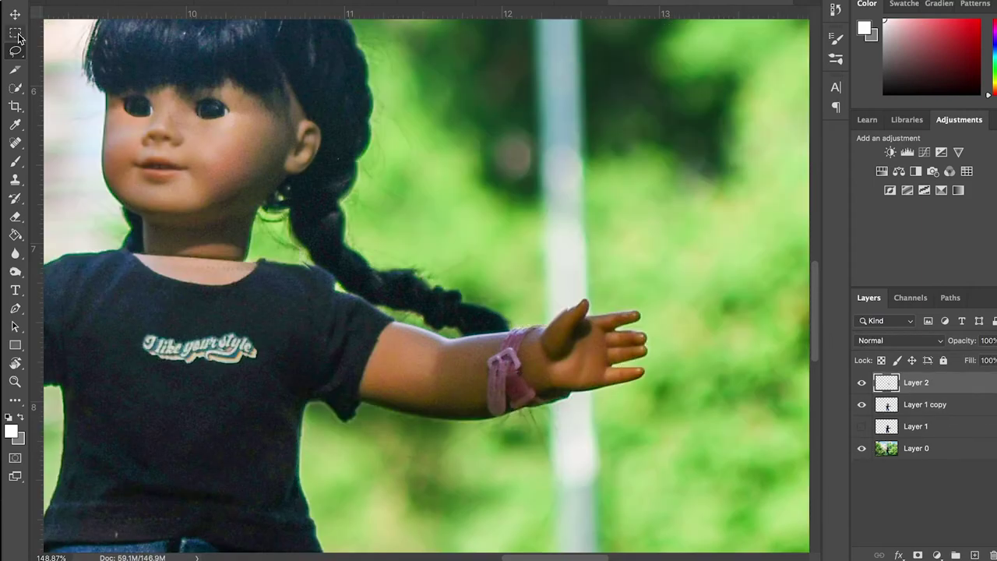
pyautogui.hotkey('ctrl', 't')
pyautogui.moveTo(405, 132); pyautogui.dragTo(336, 109)
pyautogui.moveTo(337, 257); pyautogui.dragTo(352, 242)
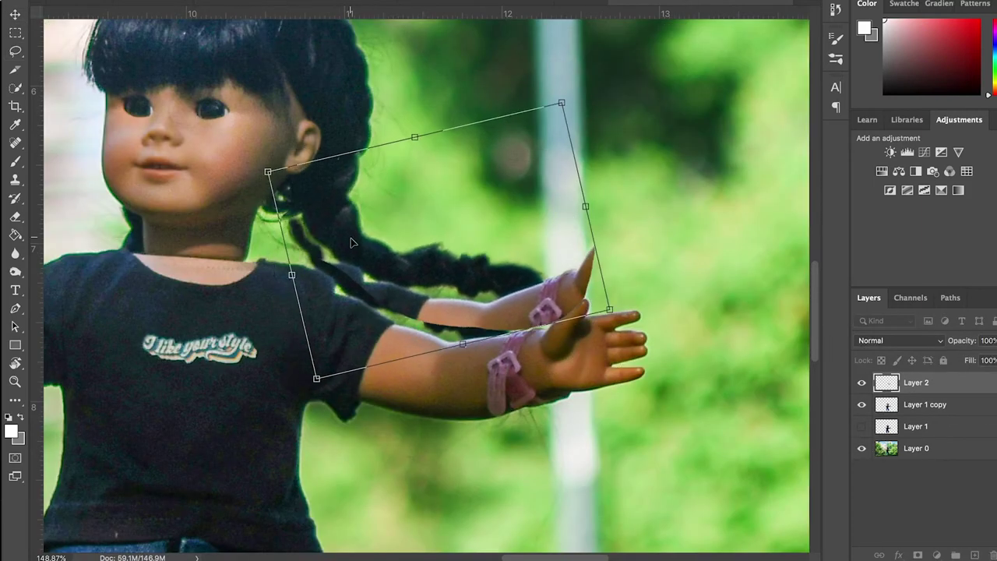
pyautogui.press('Return')
# Erase the leftover arm and bracelet pieces from the copied braid on Layer 2
pyautogui.click(16, 216)
pyautogui.click(55, 2)
pyautogui.moveTo(314, 277)
pyautogui.mouseDown()
pyautogui.moveTo(487, 318)
pyautogui.moveTo(577, 273)
pyautogui.mouseUp()
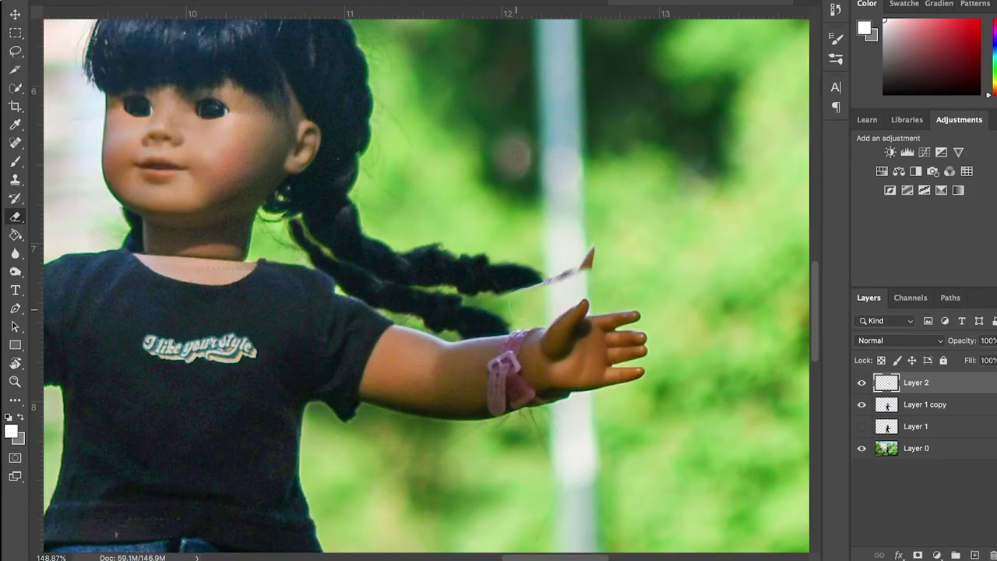
pyautogui.scroll(4, 425, 289)
pyautogui.press('s')
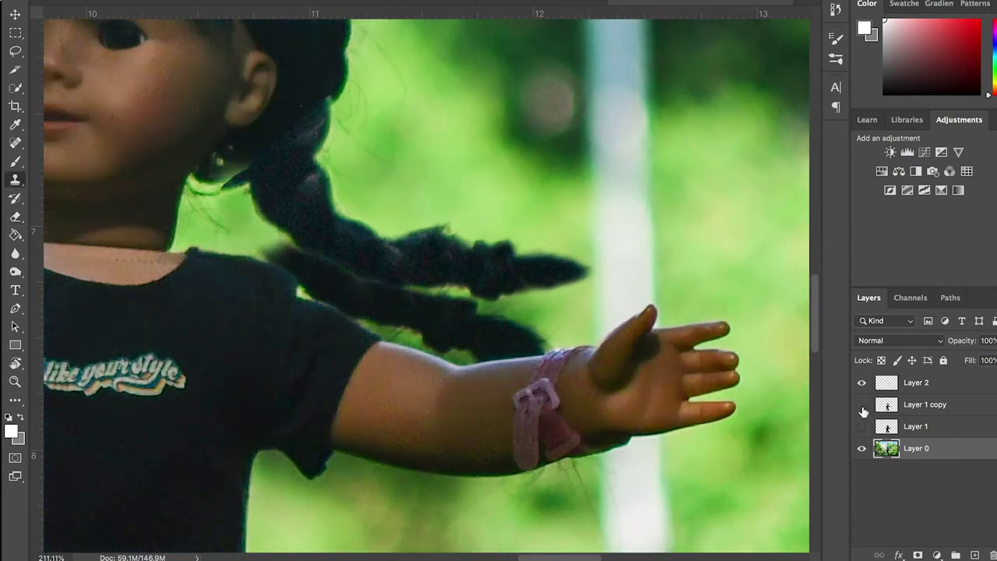
# Transform the copied braid on Layer 2 to refine its shape where it joins the doll's hair
pyautogui.click(931, 402)
pyautogui.click(932, 388)
pyautogui.press('v')
pyautogui.click(216, 90)
pyautogui.rightClick(216, 90)
pyautogui.click(226, 201)
pyautogui.moveTo(225, 200); pyautogui.dragTo(221, 197)
pyautogui.moveTo(346, 90); pyautogui.dragTo(346, 111)
pyautogui.moveTo(413, 232); pyautogui.dragTo(410, 240)
pyautogui.press('Return')
# Erase the upper part of the original braid on Layer 1 copy and clone greenery over it on Layer 0
pyautogui.scroll(-2, 425, 286)
pyautogui.click(926, 404)
pyautogui.press('e')
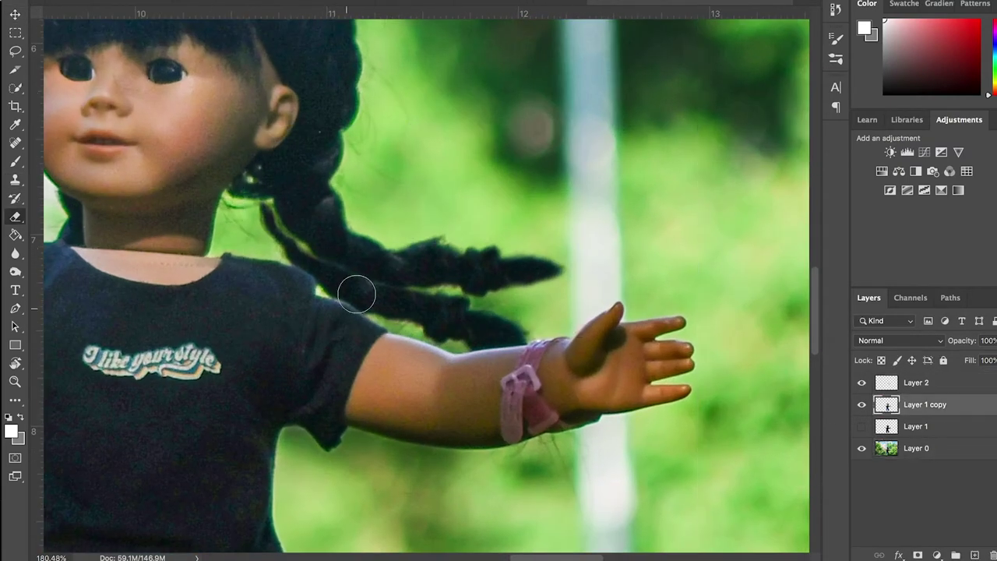
pyautogui.moveTo(271, 215); pyautogui.dragTo(300, 257)
pyautogui.hotkey('alt', '[')
pyautogui.press('s')
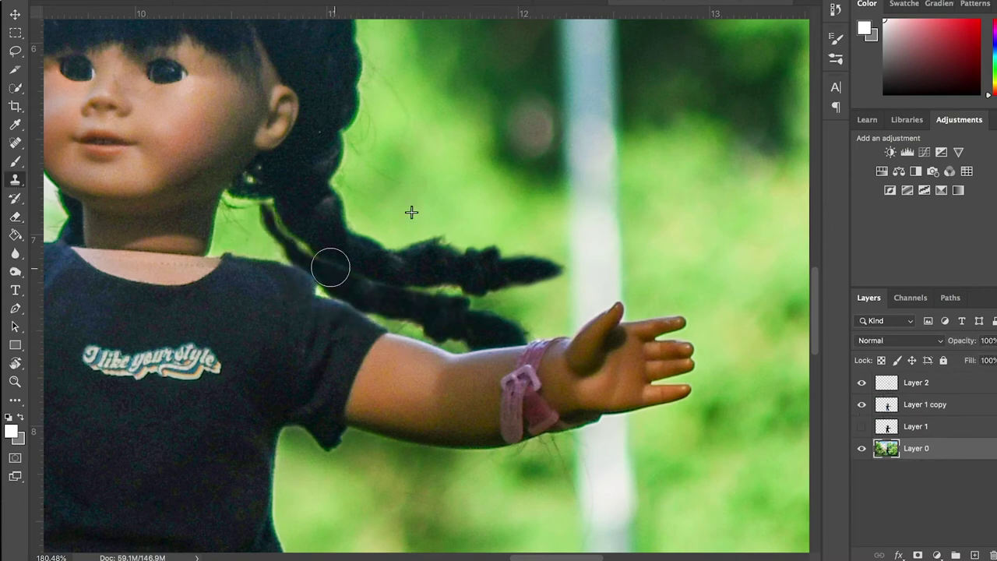
pyautogui.hotkey('alt', ']')
pyautogui.moveTo(294, 236)
pyautogui.mouseDown()
pyautogui.moveTo(326, 259)
pyautogui.moveTo(396, 290)
pyautogui.moveTo(523, 318)
pyautogui.moveTo(447, 320)
pyautogui.moveTo(331, 292)
pyautogui.mouseUp()
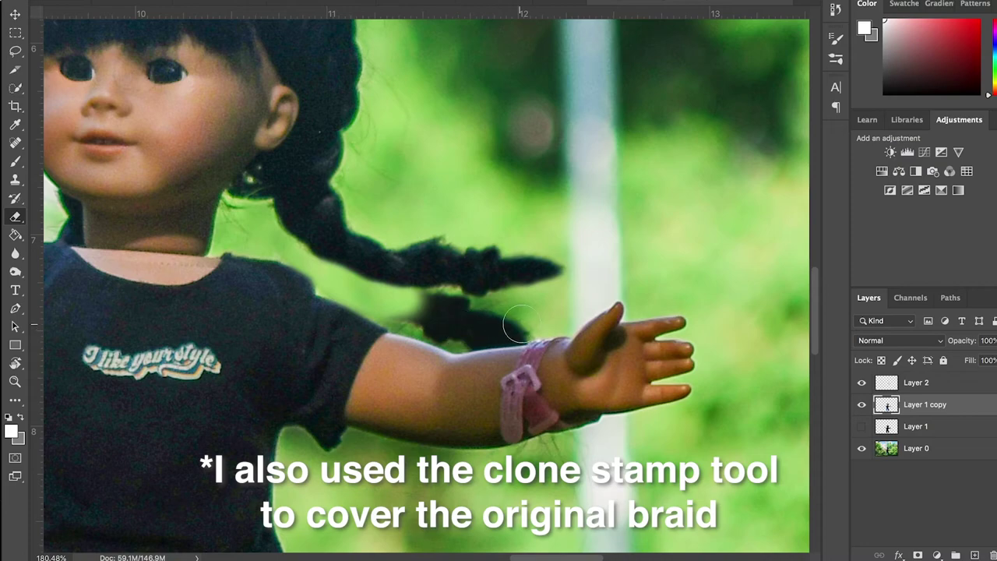
# Clone greenery over the rest of the original braid on Layer 0 and erase its remnants above the arm on Layer 1 copy
pyautogui.click(918, 448)
pyautogui.click(433, 209)
pyautogui.moveTo(427, 315)
pyautogui.mouseDown()
pyautogui.moveTo(505, 321)
pyautogui.moveTo(456, 332)
pyautogui.mouseUp()
pyautogui.keyDown('alt'); pyautogui.click(380, 178); pyautogui.keyUp('alt')
pyautogui.moveTo(400, 325)
pyautogui.mouseDown()
pyautogui.moveTo(437, 342)
pyautogui.moveTo(456, 335)
pyautogui.mouseUp()
pyautogui.moveTo(477, 333); pyautogui.dragTo(541, 325)
pyautogui.press('super+minus')
pyautogui.press('super+minus')
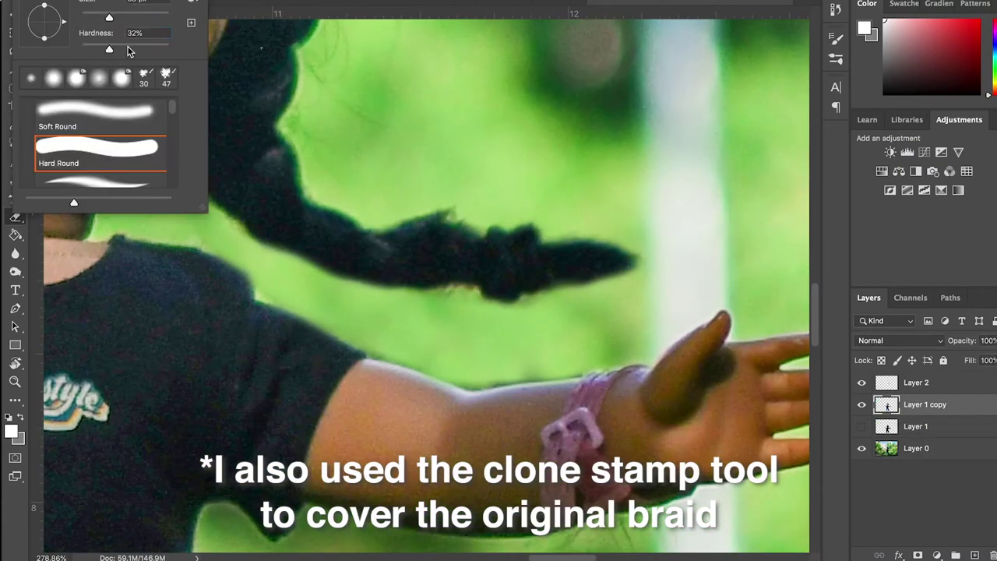
pyautogui.moveTo(380, 339); pyautogui.dragTo(497, 371)
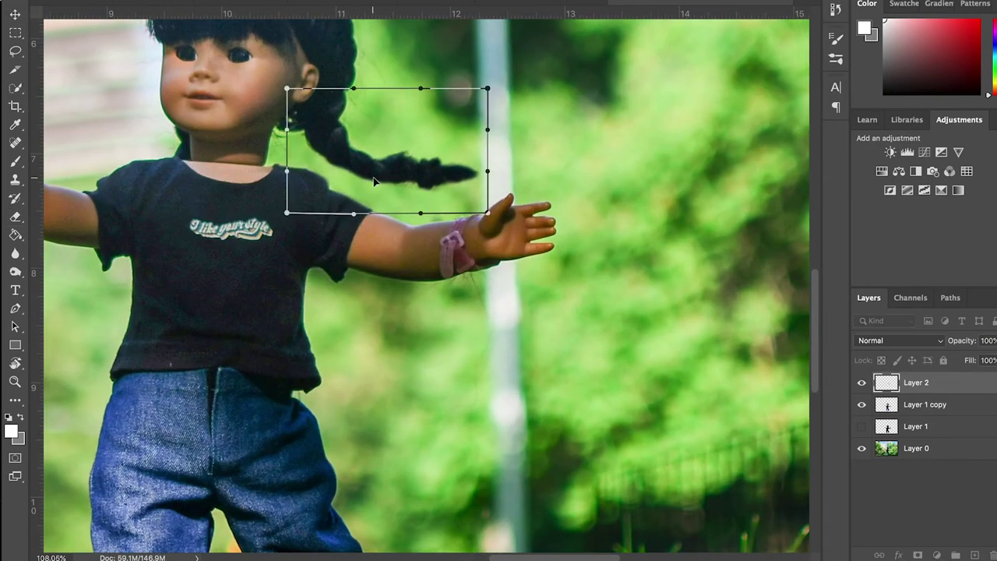
# Move the duplicated braid behind the doll's neck and place its layer directly below Layer 1 copy
pyautogui.scroll(3, 519, 269)
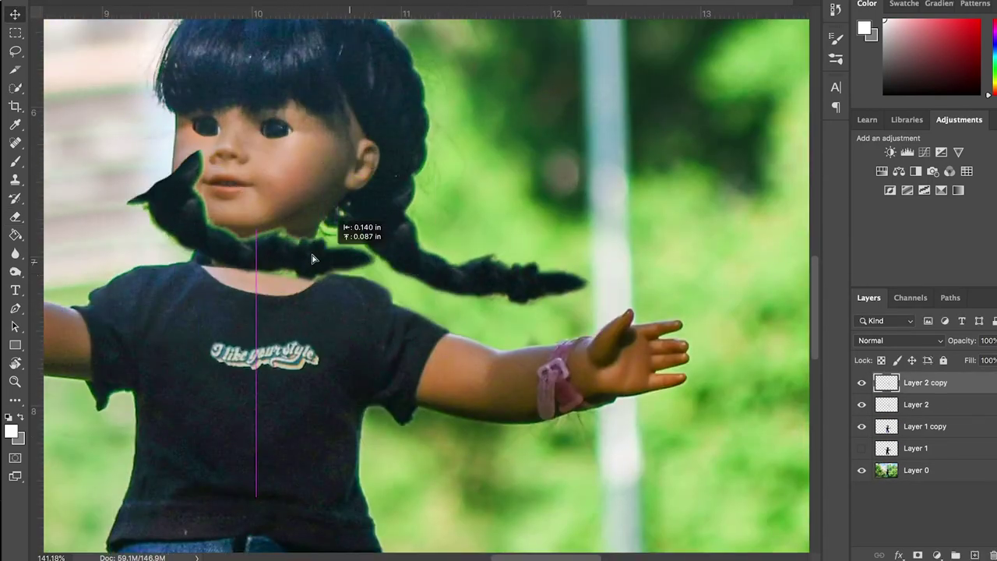
pyautogui.moveTo(314, 259); pyautogui.dragTo(303, 254)
pyautogui.moveTo(913, 383); pyautogui.dragTo(913, 438)
# Erase the part of the duplicated braid that sticks out beside the doll's cheek
pyautogui.click(15, 216)
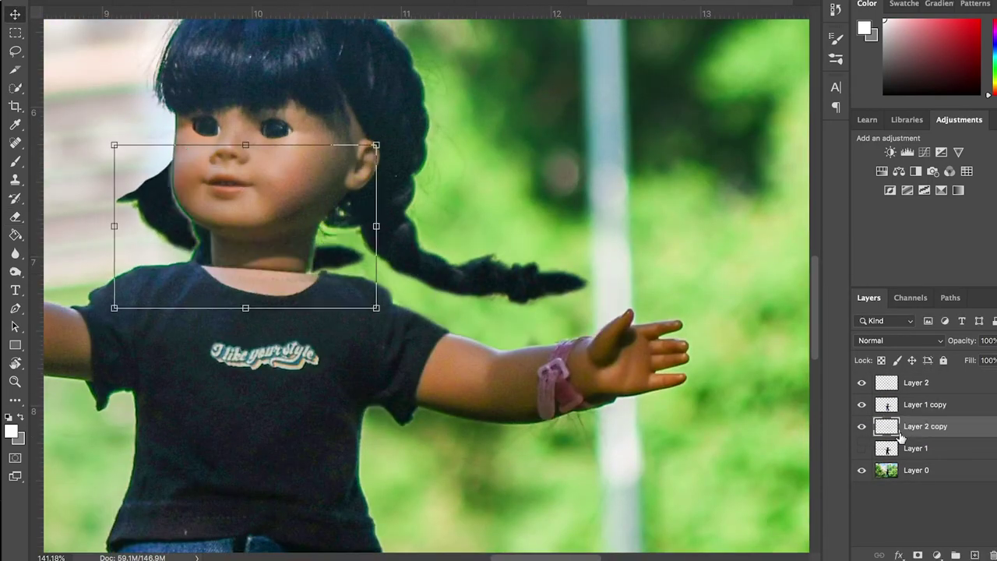
pyautogui.click(75, 216)
pyautogui.moveTo(134, 191); pyautogui.dragTo(180, 240)
# Free-transform and shift the duplicated braid so only its tip shows beside the doll's neck
pyautogui.click(15, 14)
pyautogui.moveTo(335, 260)
pyautogui.mouseDown()
pyautogui.moveTo(461, 230)
pyautogui.moveTo(368, 282)
pyautogui.moveTo(325, 256)
pyautogui.mouseUp()
pyautogui.press('super+z')
pyautogui.press('super+t')
pyautogui.moveTo(262, 155); pyautogui.dragTo(269, 155)
pyautogui.press('Return')
pyautogui.moveTo(320, 264)
pyautogui.mouseDown()
pyautogui.moveTo(360, 282)
pyautogui.moveTo(335, 266)
pyautogui.mouseUp()
# Rotate the duplicated braid tip slightly and nudge it closer to the doll's shoulder
pyautogui.scroll(-5, 509, 214)
pyautogui.scroll(4, 509, 213)
pyautogui.moveTo(413, 173); pyautogui.dragTo(423, 191)
pyautogui.press('Return')
pyautogui.moveTo(339, 271)
pyautogui.mouseDown()
pyautogui.moveTo(340, 254)
pyautogui.moveTo(341, 263)
pyautogui.mouseUp()
pyautogui.click(444, 173)
pyautogui.scroll(-8, 443, 174)
pyautogui.scroll(5, 444, 173)
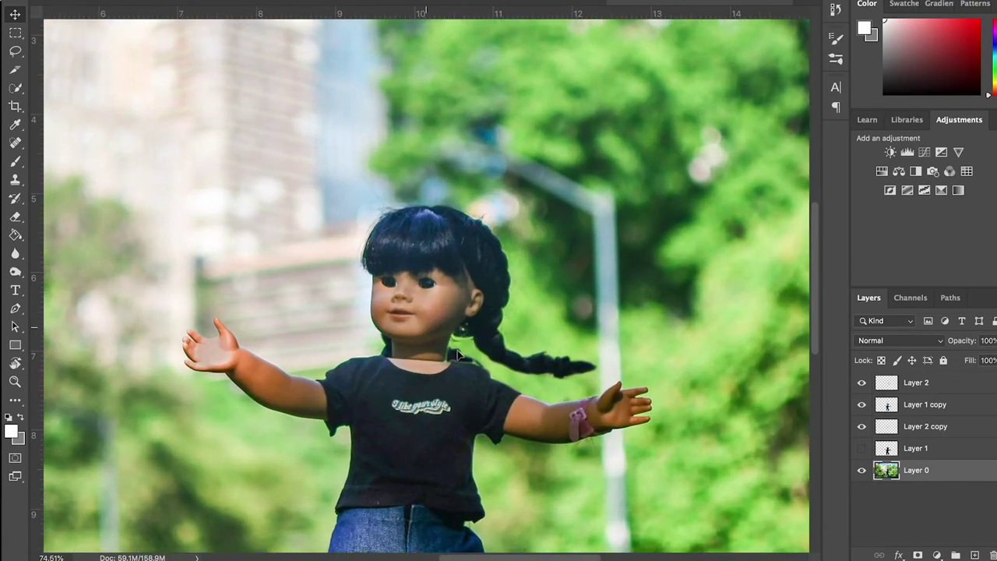
# Readjust the second braid tip's angle and placement above the shoulder, checking it against the whole photo
pyautogui.click(471, 341)
pyautogui.click(633, 293)
pyautogui.scroll(-2, 633, 293)
pyautogui.moveTo(472, 381); pyautogui.dragTo(504, 382)
pyautogui.moveTo(519, 265); pyautogui.dragTo(503, 286)
pyautogui.press('Return')
pyautogui.moveTo(468, 366); pyautogui.dragTo(470, 373)
pyautogui.click(590, 303)
pyautogui.scroll(-5, 589, 303)
pyautogui.scroll(5, 583, 291)
pyautogui.moveTo(538, 350); pyautogui.dragTo(554, 377)
pyautogui.click(625, 302)
pyautogui.scroll(-5, 625, 303)
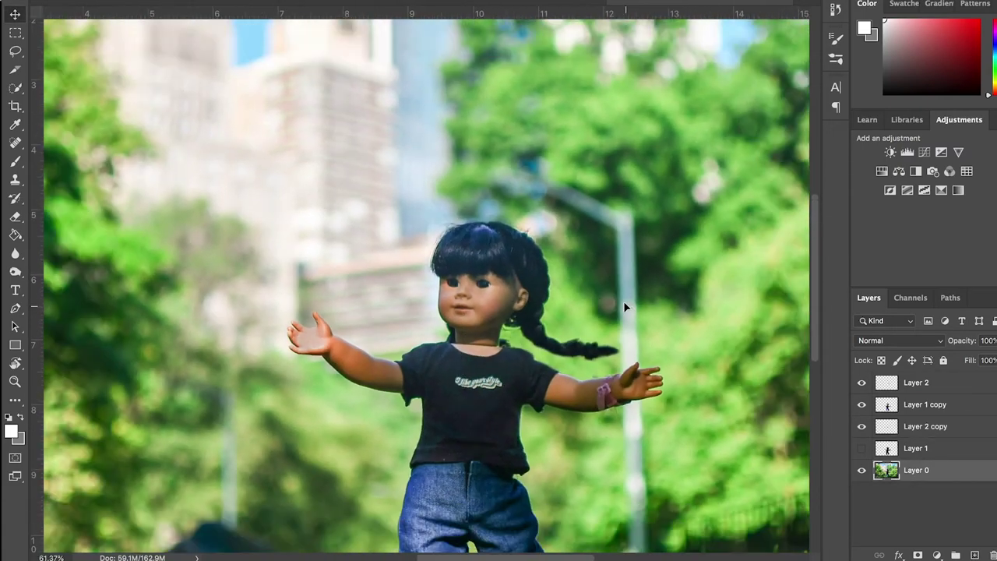
pyautogui.scroll(3, 625, 301)
pyautogui.scroll(-3, 625, 301)
# Add Layer 3 above Layer 0 and a Hue/Saturation adjustment layer on top of it
pyautogui.hotkey('ctrl', 'shift', 'alt', 'n')
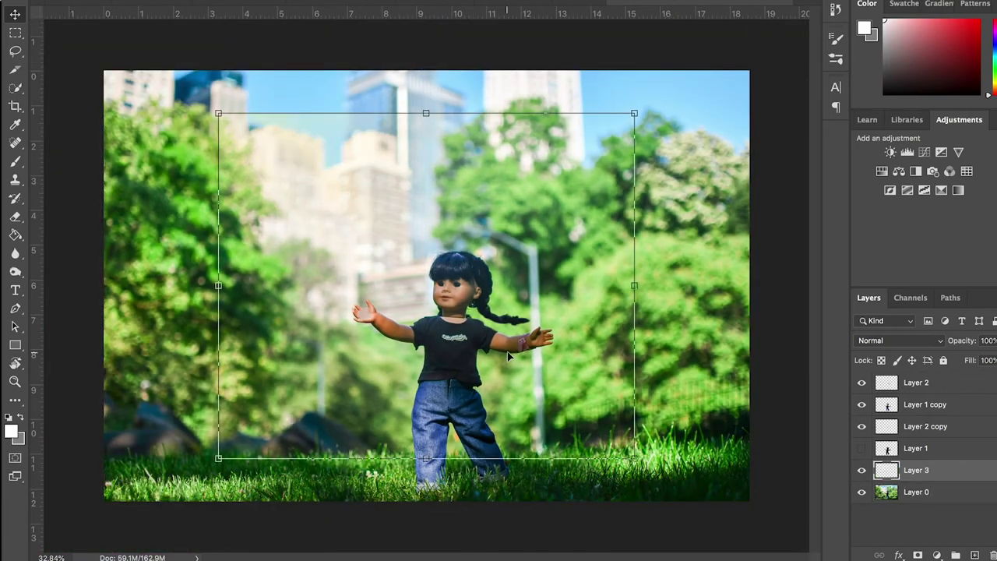
pyautogui.moveTo(392, 231); pyautogui.dragTo(267, 175)
pyautogui.click(885, 178)
pyautogui.click(518, 188)
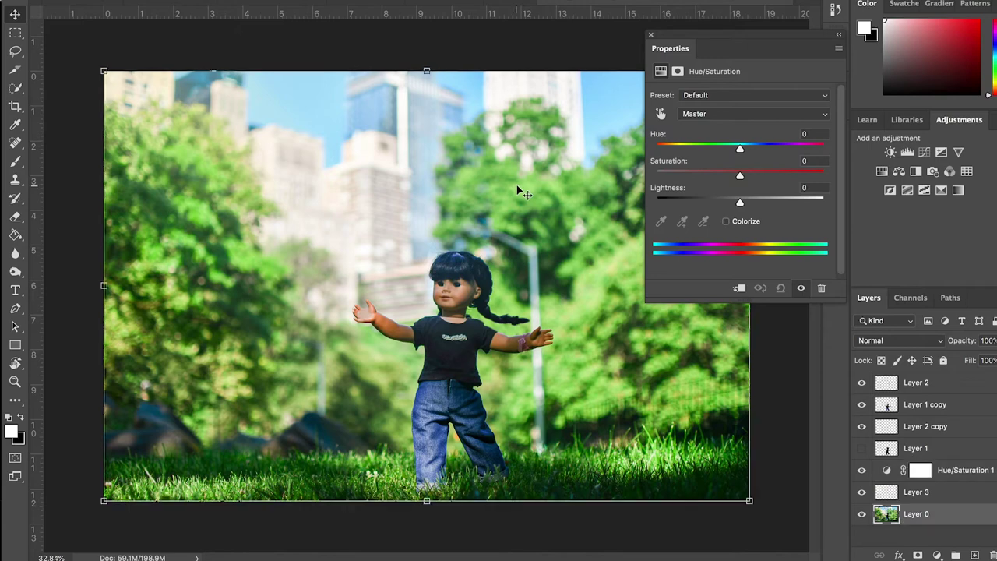
pyautogui.click(611, 58)
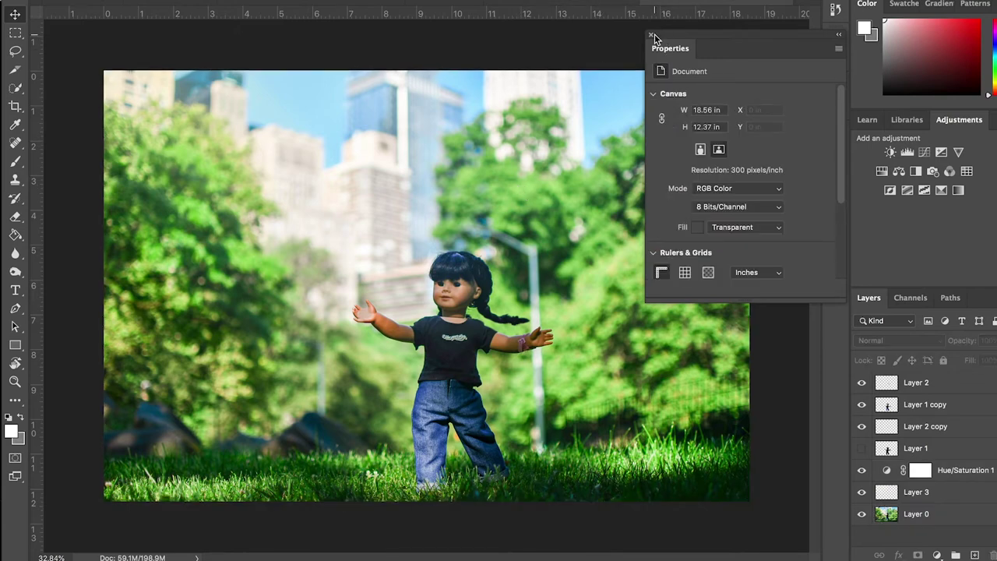
pyautogui.click(652, 35)
pyautogui.scroll(-1, 599, 152)
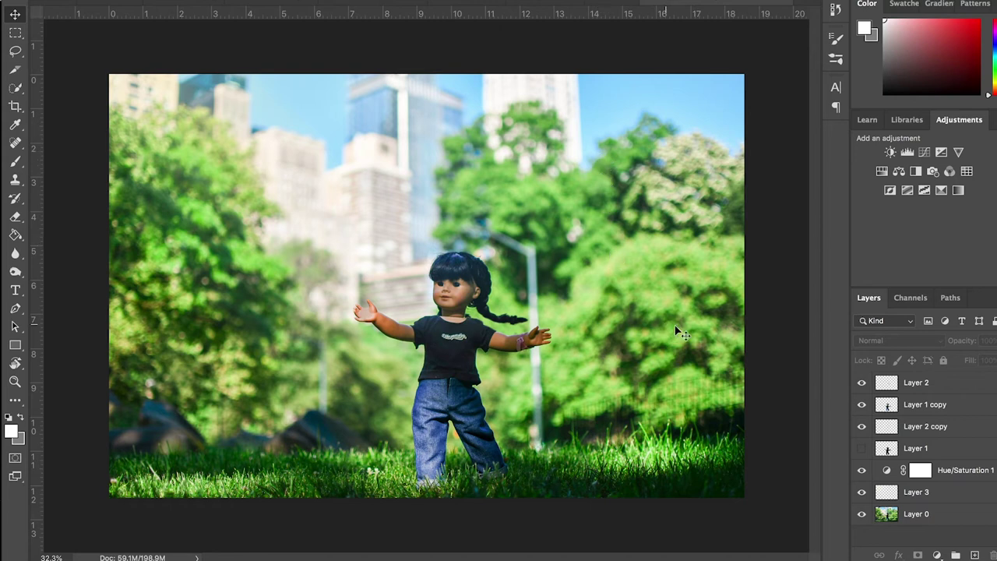
# Find the Camera Raw Filter by searching for "cam" and open it for Layer 0
pyautogui.click(913, 522)
pyautogui.click(472, 0)
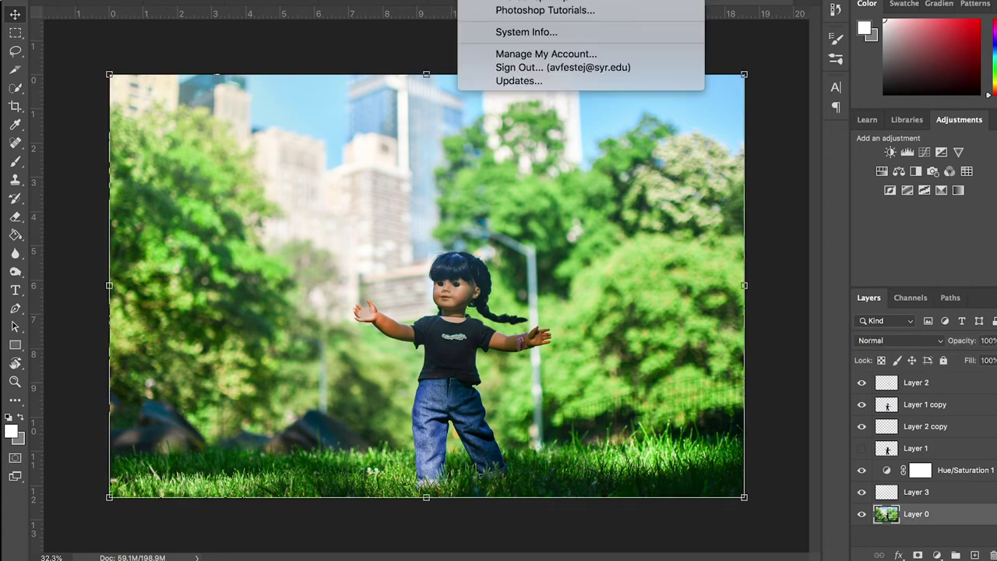
pyautogui.write('cam')
pyautogui.click(584, 14)
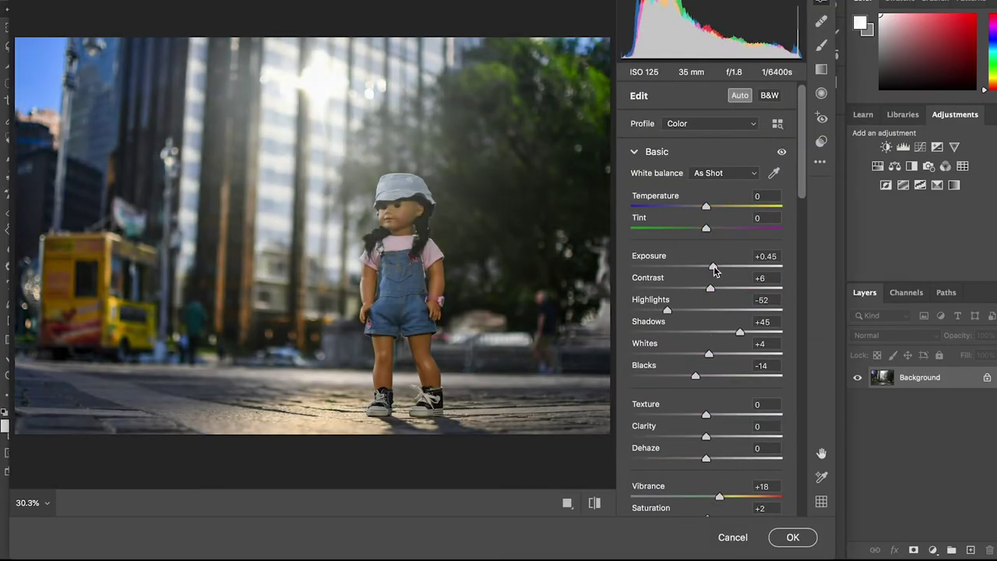
# In the street photo's Camera Raw settings, lower highlights, raise contrast, shadows, blacks and vibrance, and cool the temperature slightly
pyautogui.moveTo(667, 310); pyautogui.dragTo(656, 310)
pyautogui.moveTo(711, 288); pyautogui.dragTo(731, 289)
pyautogui.moveTo(740, 332); pyautogui.dragTo(746, 332)
pyautogui.moveTo(696, 375); pyautogui.dragTo(715, 354)
pyautogui.moveTo(706, 207); pyautogui.dragTo(700, 208)
pyautogui.moveTo(720, 497); pyautogui.dragTo(723, 497)
# Fine-tune individual colours of the street photo with the lower Camera Raw sliders
pyautogui.moveTo(802, 109); pyautogui.dragTo(818, 322)
pyautogui.moveTo(707, 363); pyautogui.dragTo(702, 363)
pyautogui.moveTo(707, 276)
pyautogui.mouseDown()
pyautogui.moveTo(697, 277)
pyautogui.moveTo(706, 276)
pyautogui.mouseUp()
pyautogui.moveTo(707, 254); pyautogui.dragTo(686, 256)
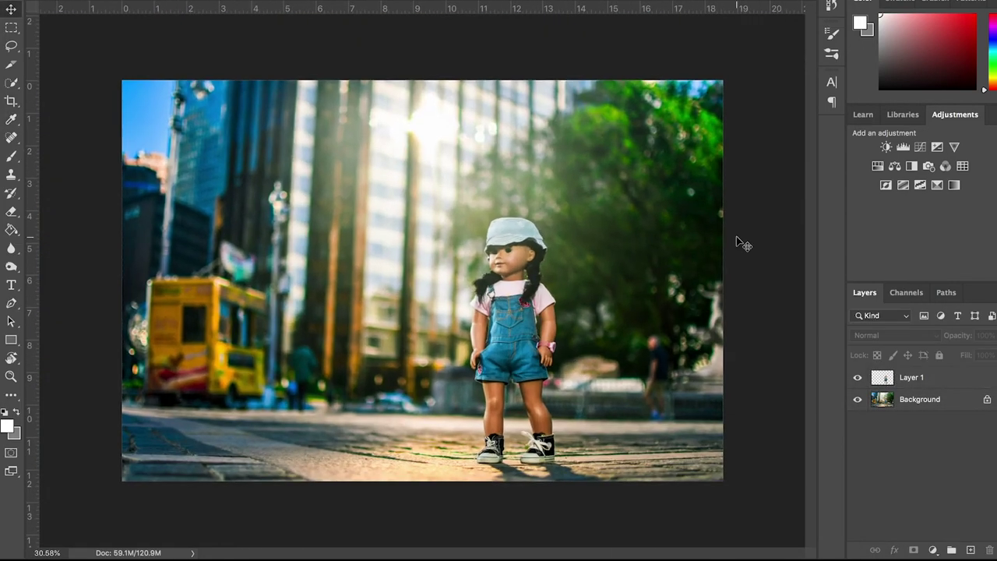
pyautogui.hotkey('ctrl', '+')
pyautogui.hotkey('ctrl', '+')
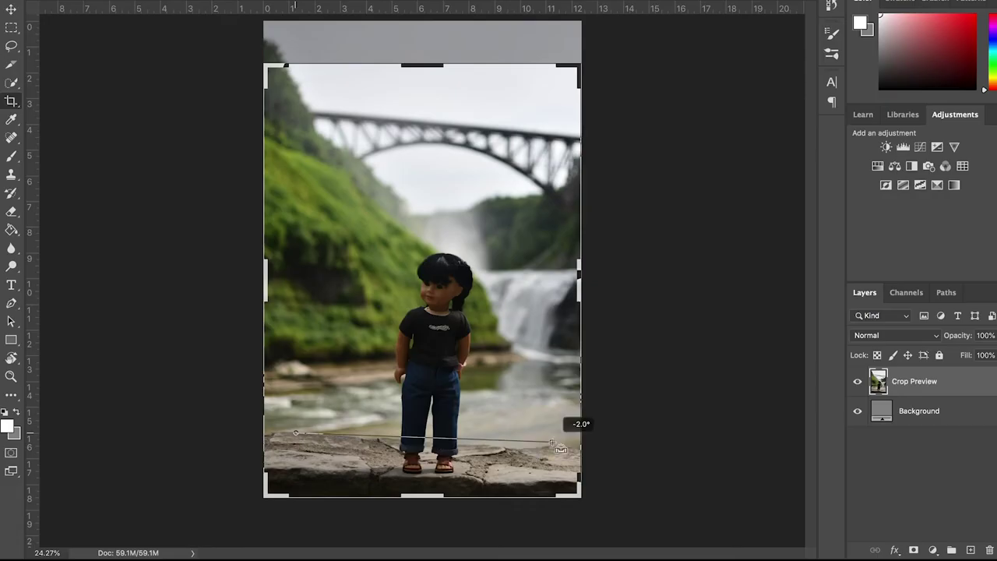
# Straighten the waterfall photo along the rock ledge and trim the crop at the sky
pyautogui.moveTo(574, 423); pyautogui.dragTo(312, 465)
pyautogui.moveTo(428, 74); pyautogui.dragTo(427, 91)
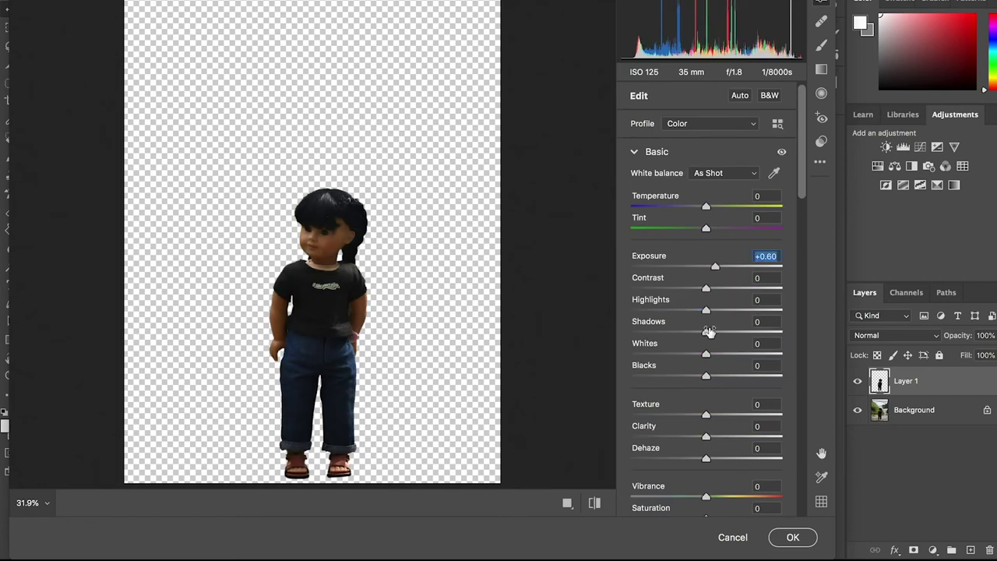
# Set the doll layer's Camera Raw exposure to +1.10, contrast +7, shadows +46, clarity +22 and blacks -19
pyautogui.moveTo(715, 267); pyautogui.dragTo(722, 266)
pyautogui.moveTo(707, 332); pyautogui.dragTo(742, 332)
pyautogui.moveTo(706, 288); pyautogui.dragTo(711, 288)
pyautogui.moveTo(706, 437); pyautogui.dragTo(722, 436)
pyautogui.moveTo(707, 376); pyautogui.dragTo(693, 376)
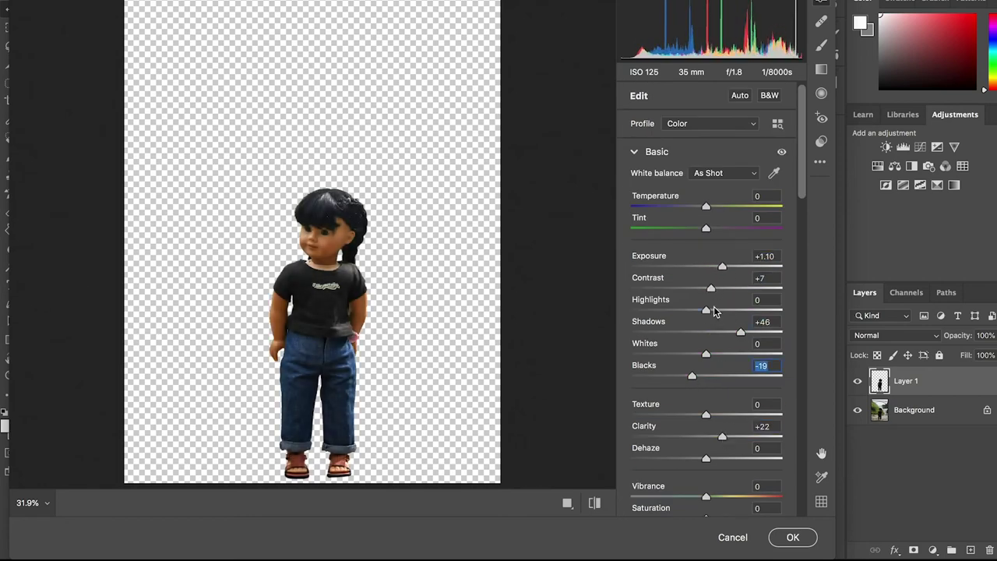
# Raise the doll's exposure, shadows and contrast further, shift temperature cooler and tint greener, and tweak individual colour sliders
pyautogui.moveTo(722, 266); pyautogui.dragTo(729, 267)
pyautogui.moveTo(742, 332); pyautogui.dragTo(749, 332)
pyautogui.moveTo(712, 288); pyautogui.dragTo(728, 310)
pyautogui.moveTo(707, 207); pyautogui.dragTo(696, 207)
pyautogui.moveTo(707, 228); pyautogui.dragTo(699, 228)
pyautogui.scroll(-6, 707, 271)
pyautogui.moveTo(707, 272); pyautogui.dragTo(729, 272)
pyautogui.moveTo(707, 294); pyautogui.dragTo(711, 294)
pyautogui.moveTo(723, 212); pyautogui.dragTo(722, 212)
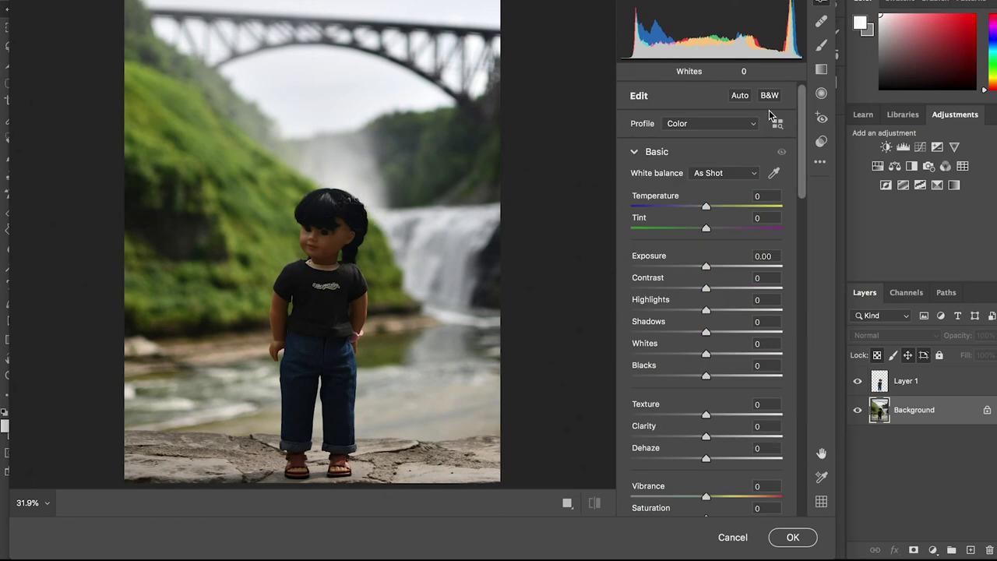
# Set the Background's Camera Raw temperature to +3, contrast +13, clarity +17 and vibrance +41, and raise its exposure
pyautogui.moveTo(706, 205); pyautogui.dragTo(708, 206)
pyautogui.moveTo(706, 266); pyautogui.dragTo(713, 267)
pyautogui.moveTo(706, 289); pyautogui.dragTo(717, 288)
pyautogui.moveTo(706, 496); pyautogui.dragTo(736, 496)
pyautogui.moveTo(706, 437); pyautogui.dragTo(718, 437)
pyautogui.moveTo(713, 267); pyautogui.dragTo(731, 253)
# Set the Background's Color Mixer hues to Greens +28 and Blues -13, lower the highlights, and apply the filter
pyautogui.scroll(-10, 801, 256)
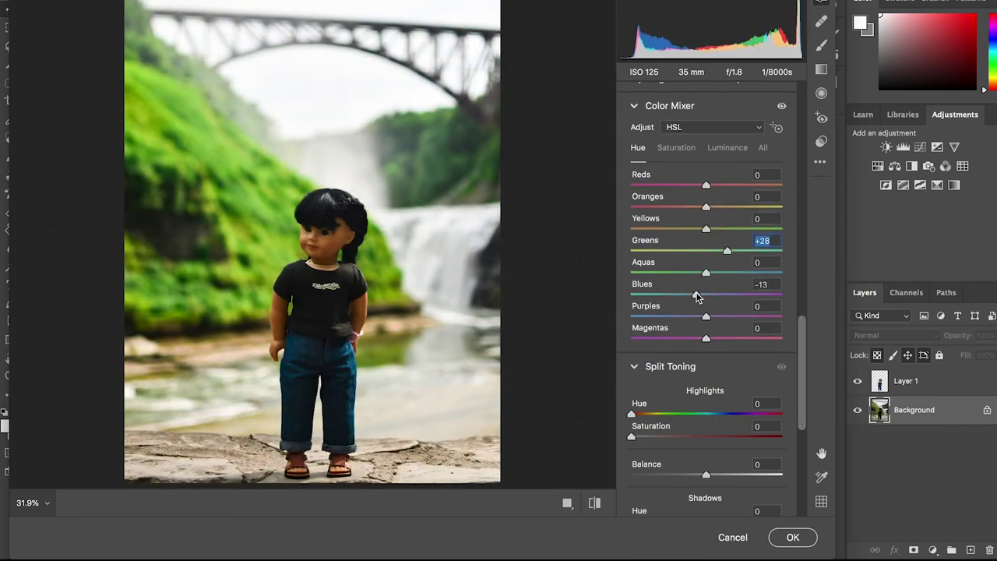
pyautogui.scroll(10, 781, 146)
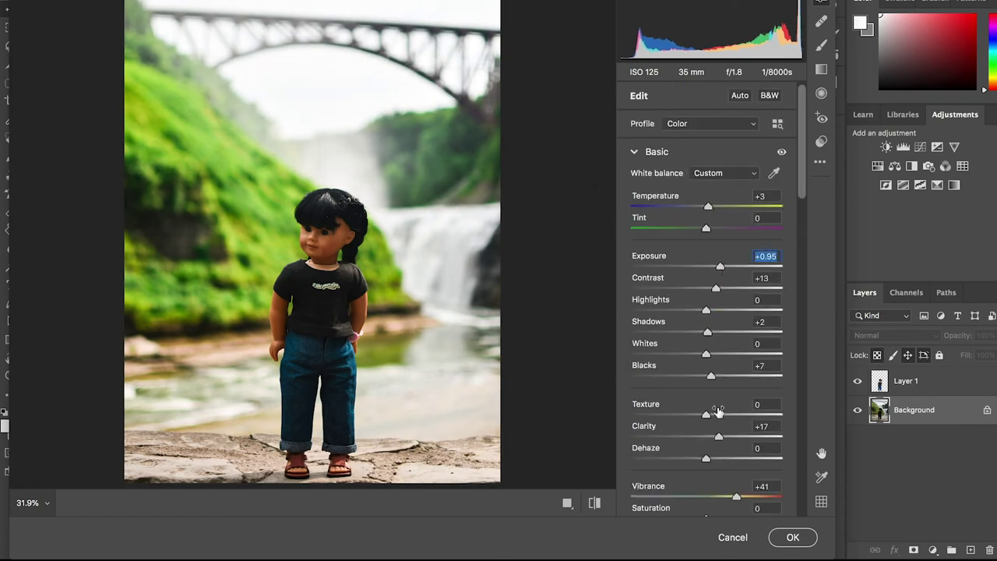
pyautogui.moveTo(706, 311); pyautogui.dragTo(684, 311)
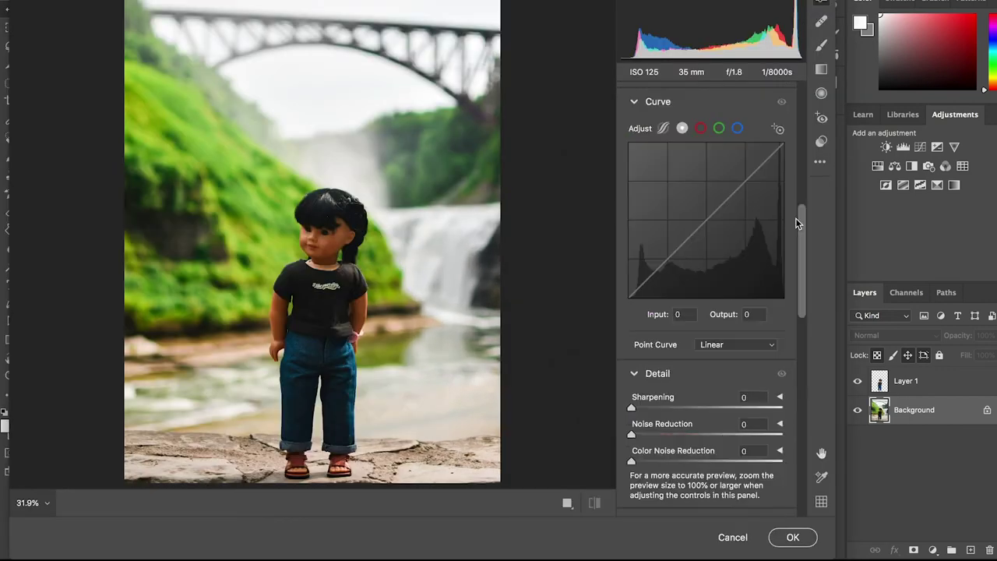
pyautogui.scroll(3, 713, 188)
pyautogui.click(793, 537)
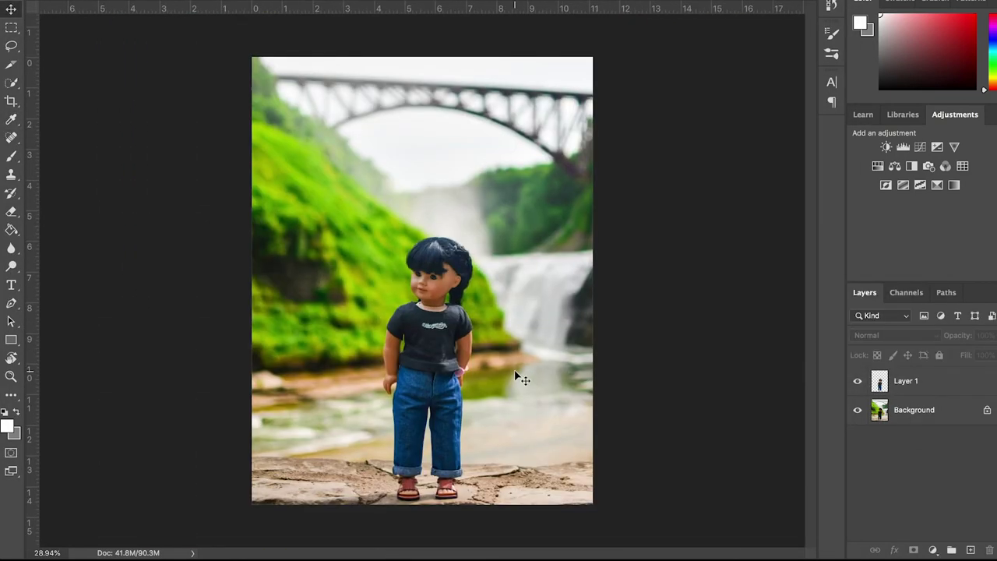
# Reopen the Camera Raw Filter on the Background and fine-tune its colours
pyautogui.click(10, 104)
pyautogui.click(321, 252)
pyautogui.click(12, 14)
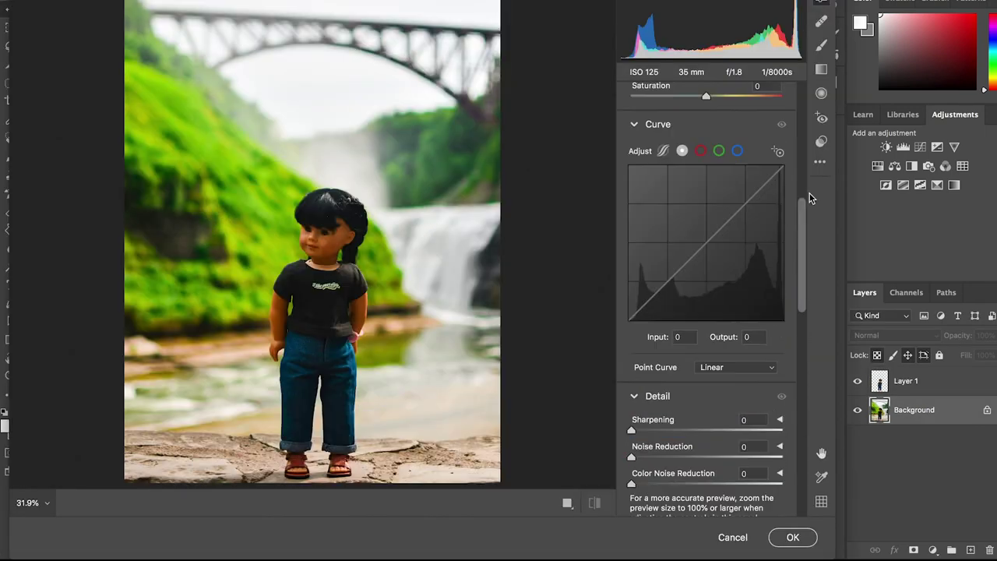
pyautogui.moveTo(673, 371); pyautogui.dragTo(669, 369)
pyautogui.click(351, 60)
pyautogui.moveTo(783, 195); pyautogui.dragTo(766, 194)
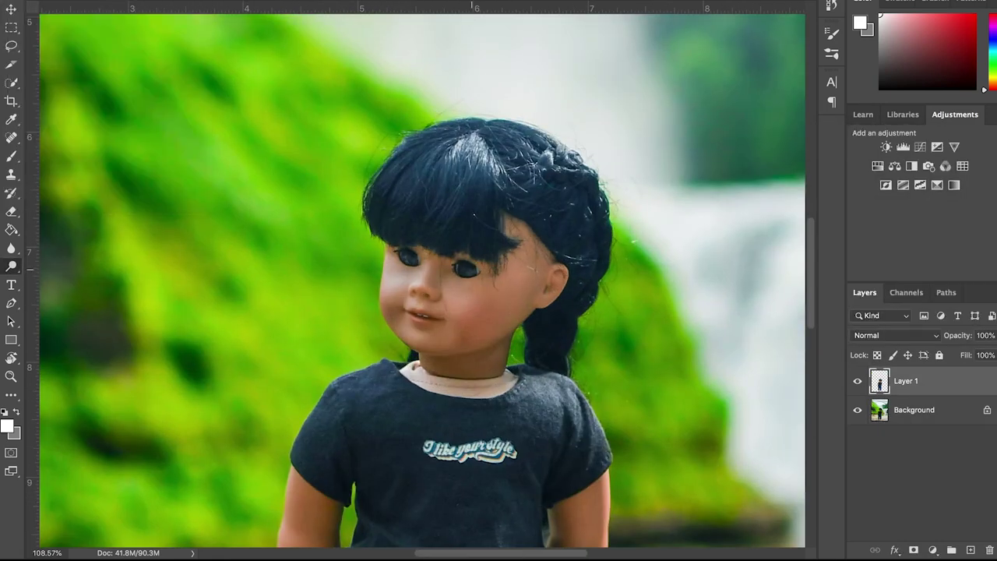
# Lighten the highlights in the doll's braid and bangs on Layer 1 with the Dodge tool
pyautogui.moveTo(538, 155); pyautogui.dragTo(593, 176)
pyautogui.moveTo(450, 129); pyautogui.dragTo(499, 168)
pyautogui.scroll(6, 437, 394)
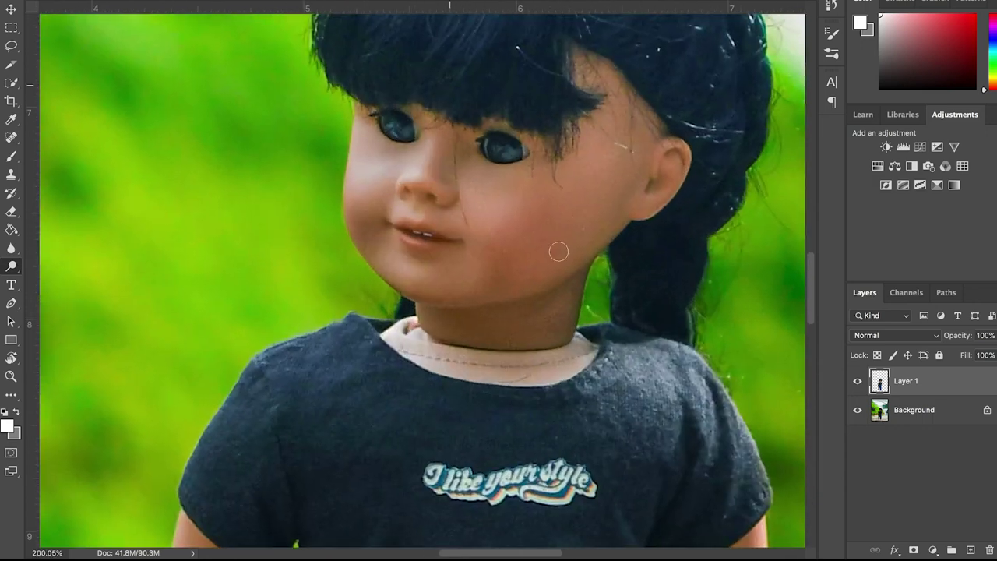
# Remove the stray hairs beside the doll's nose and on her cheek with a healing brush
pyautogui.click(11, 140)
pyautogui.click(58, 1)
pyautogui.moveTo(447, 144); pyautogui.dragTo(446, 159)
pyautogui.moveTo(445, 181); pyautogui.dragTo(444, 189)
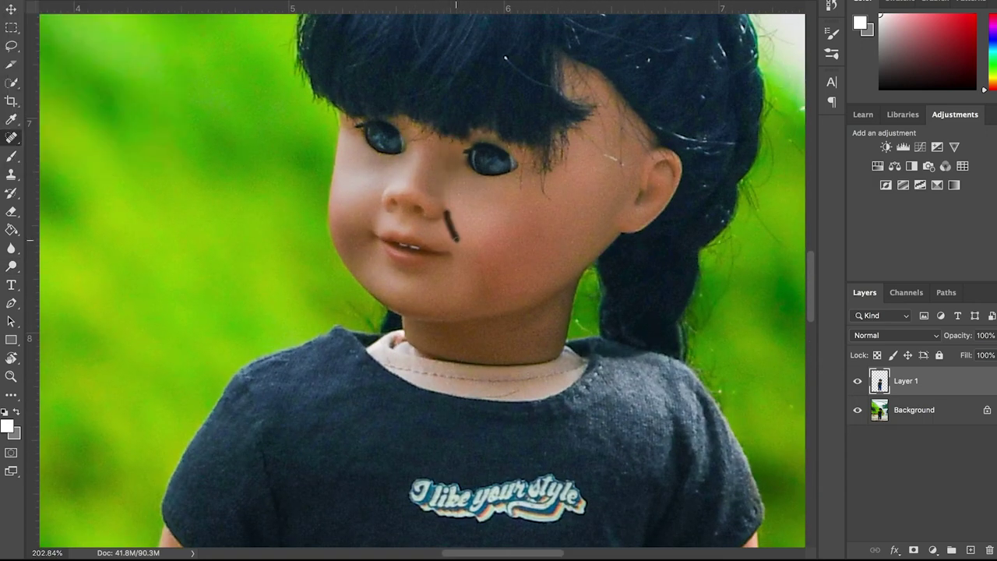
pyautogui.click(440, 204)
pyautogui.scroll(2, 432, 311)
# Clone clean skin over the remaining stray-hair marks beside the doll's nose
pyautogui.click(12, 174)
pyautogui.click(58, 2)
pyautogui.keyDown('alt'); pyautogui.click(462, 187); pyautogui.keyUp('alt')
pyautogui.moveTo(454, 192); pyautogui.dragTo(454, 204)
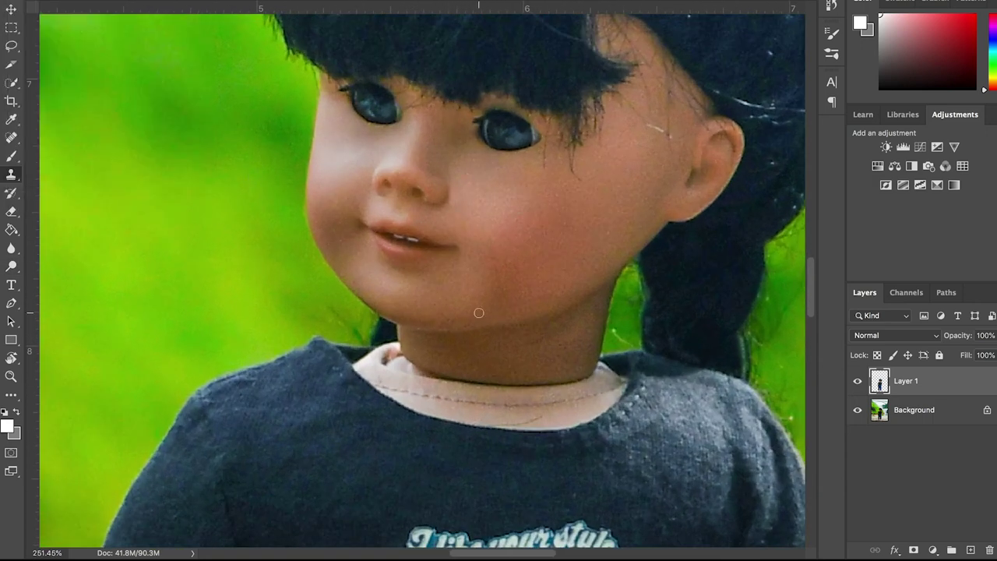
pyautogui.scroll(2, 460, 203)
pyautogui.click(11, 137)
pyautogui.scroll(-6, 334, 189)
# Lighten the doll's shirt and jeans on Layer 1 with the Dodge tool
pyautogui.press('o')
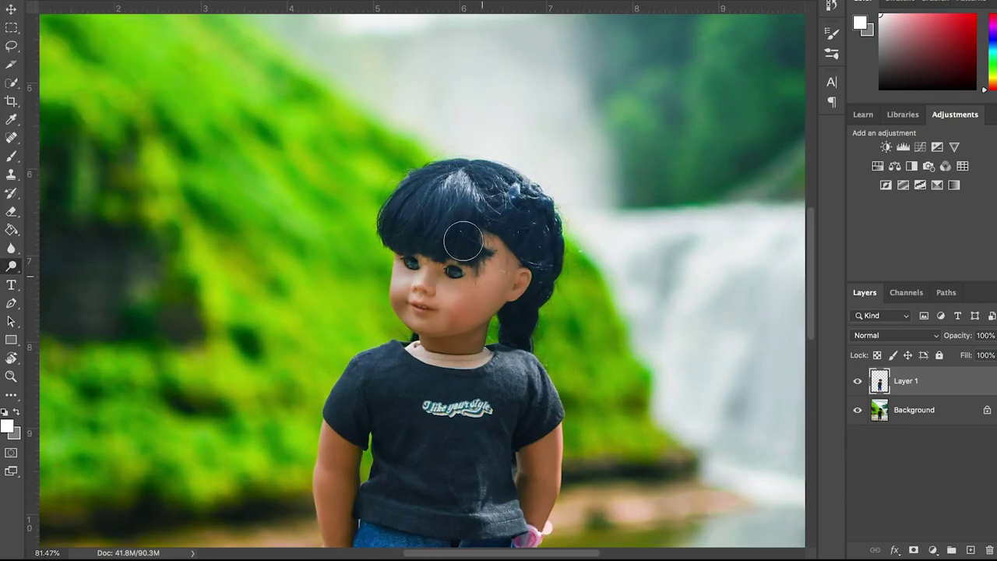
pyautogui.scroll(-2, 474, 327)
pyautogui.moveTo(474, 351); pyautogui.dragTo(466, 422)
pyautogui.moveTo(458, 382); pyautogui.dragTo(461, 524)
pyautogui.scroll(-4, 557, 234)
pyautogui.scroll(1, 572, 207)
pyautogui.press('v')
pyautogui.click(587, 195)
pyautogui.click(906, 415)
pyautogui.hotkey('ctrl', 'b')
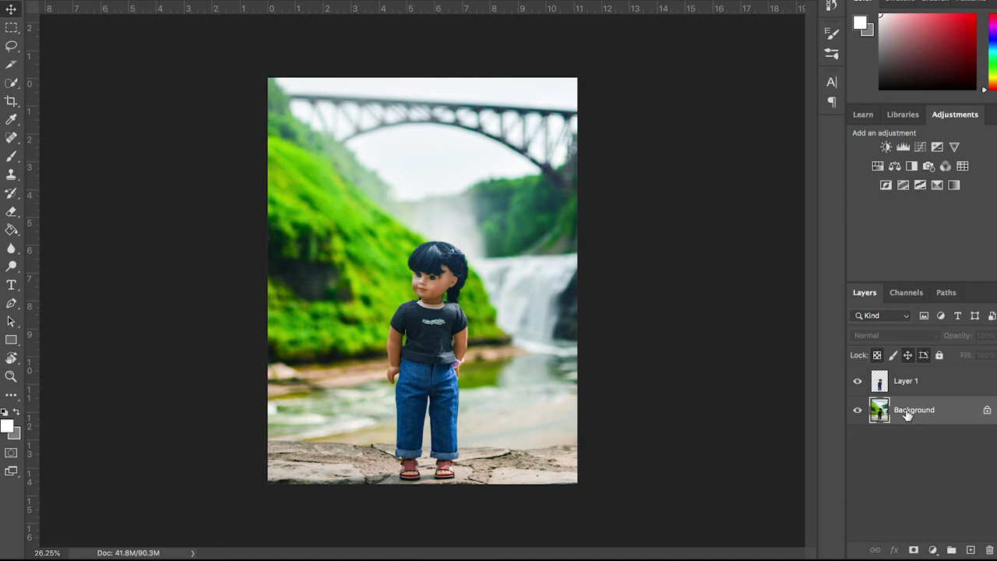
pyautogui.press('Escape')
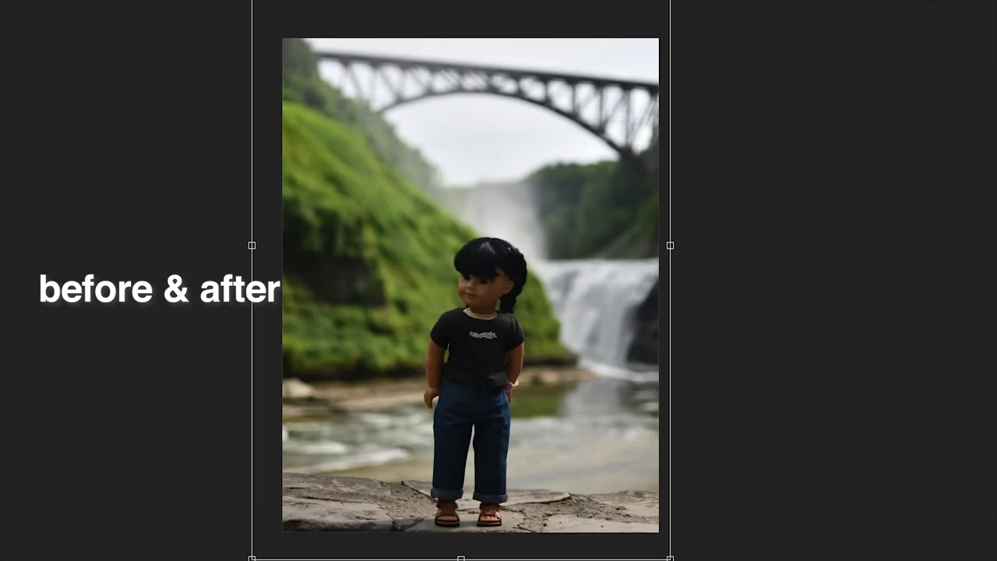